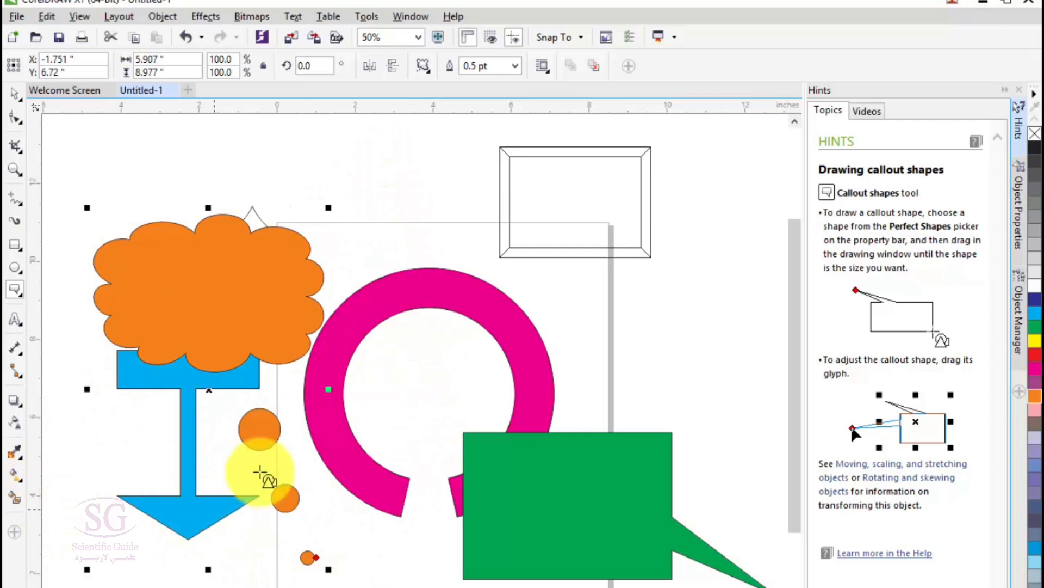
Step: Stretch the orange cloud callout to about 7.36 inches wide, and delete all the shapes from the drawing
{"action": "left_click_drag", "start_coordinate": [329, 389], "coordinate": [385, 341]}
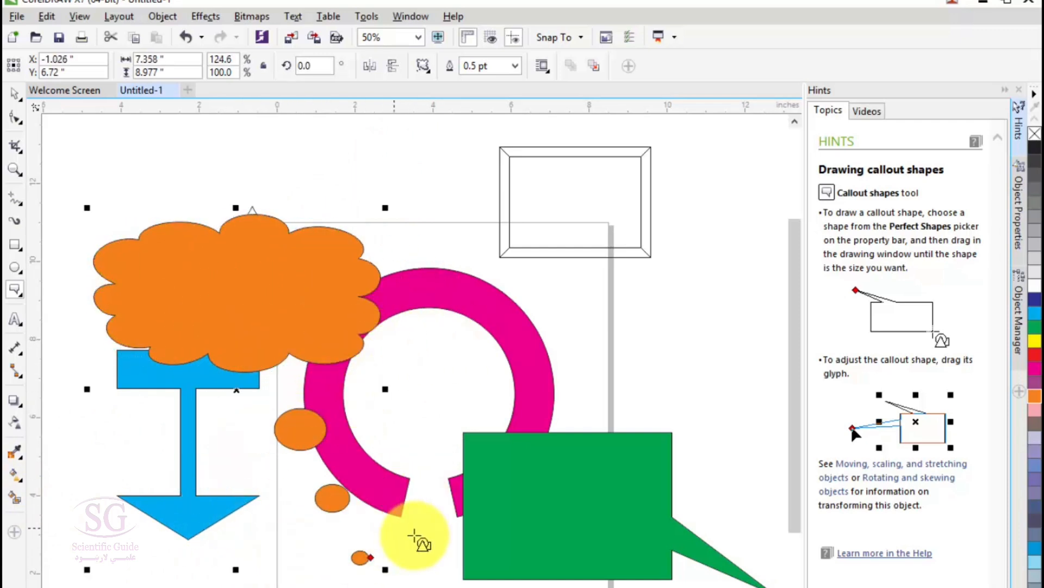
{"action": "left_click", "coordinate": [16, 290]}
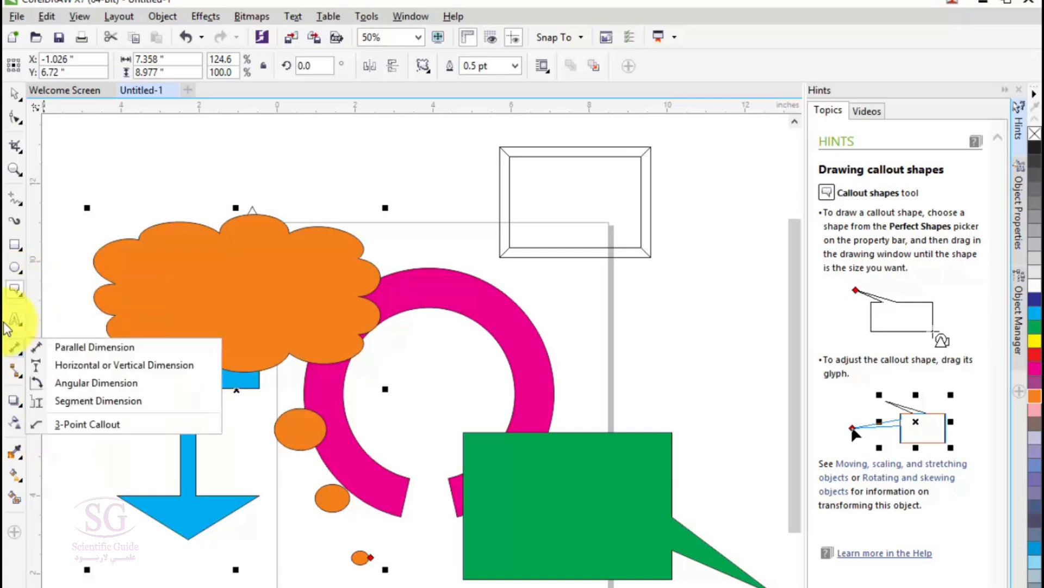
{"action": "mouse_move", "coordinate": [15, 320]}
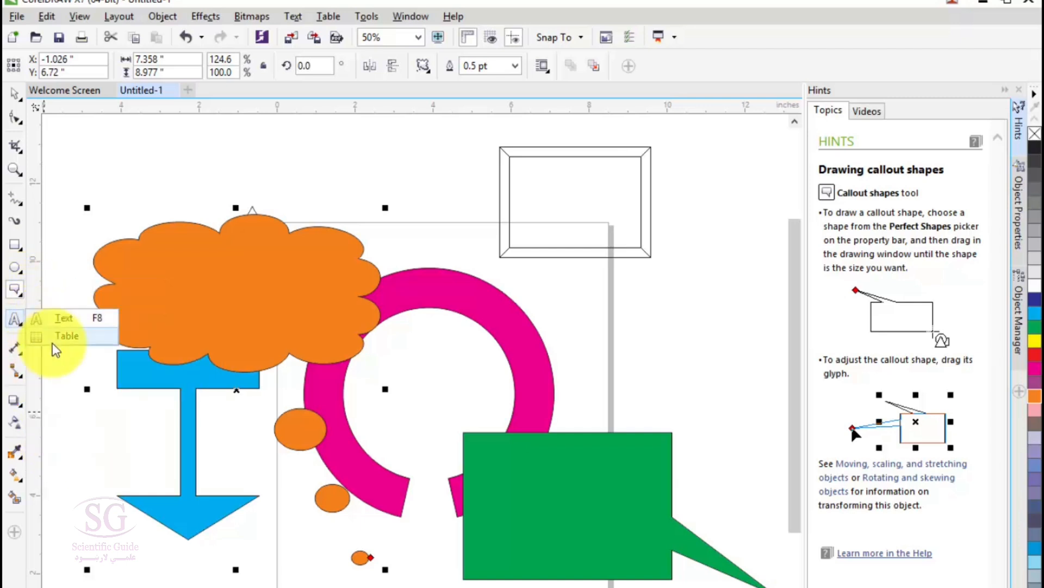
{"action": "left_click", "coordinate": [141, 165]}
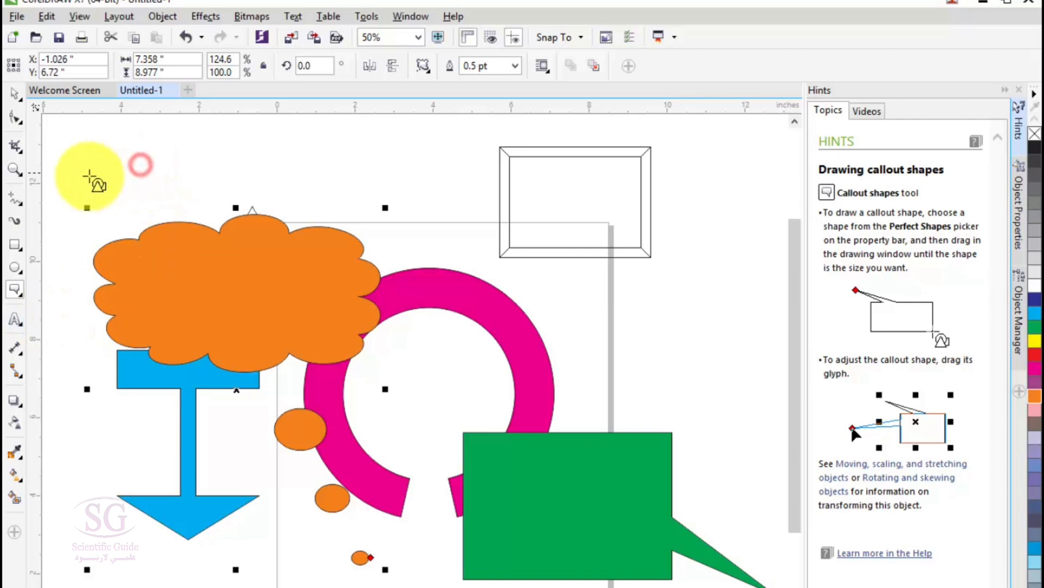
{"action": "key", "text": "ctrl+a"}
{"action": "key", "text": "Delete"}
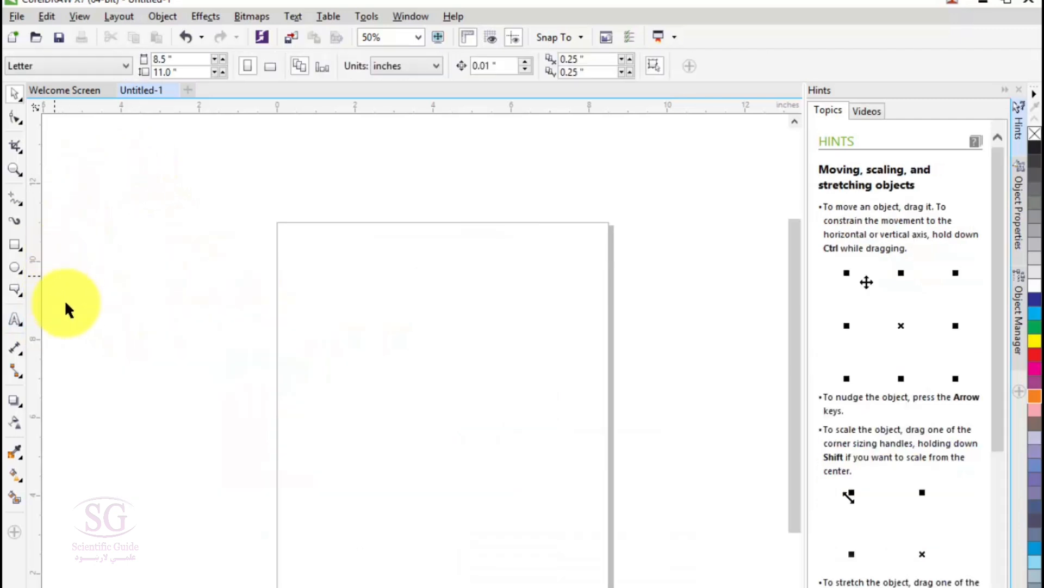
Step: Add the artistic text "corel draw x7" near the middle of the page
{"action": "mouse_move", "coordinate": [15, 319]}
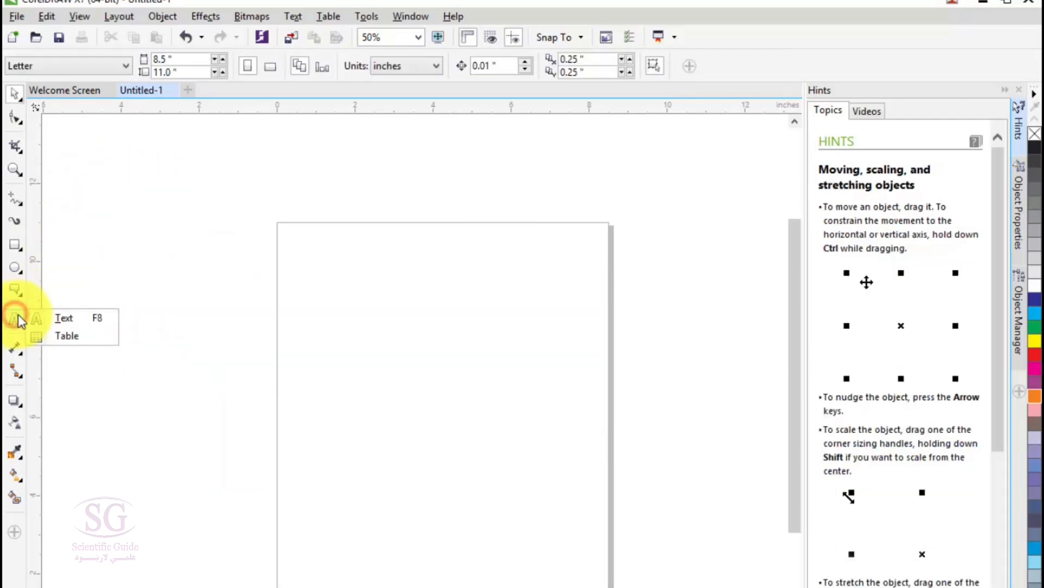
{"action": "left_click", "coordinate": [63, 319]}
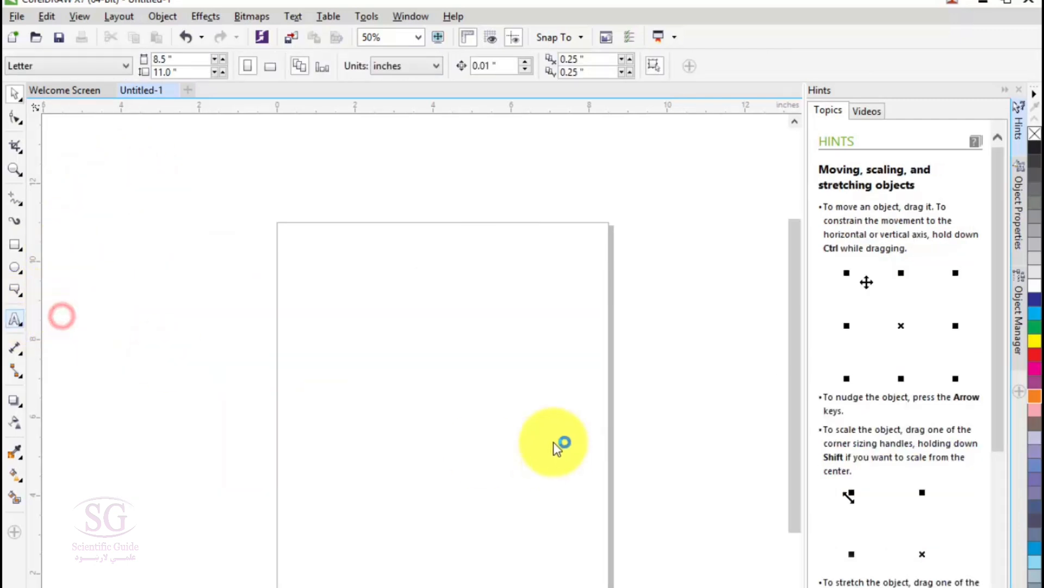
{"action": "left_click", "coordinate": [392, 361]}
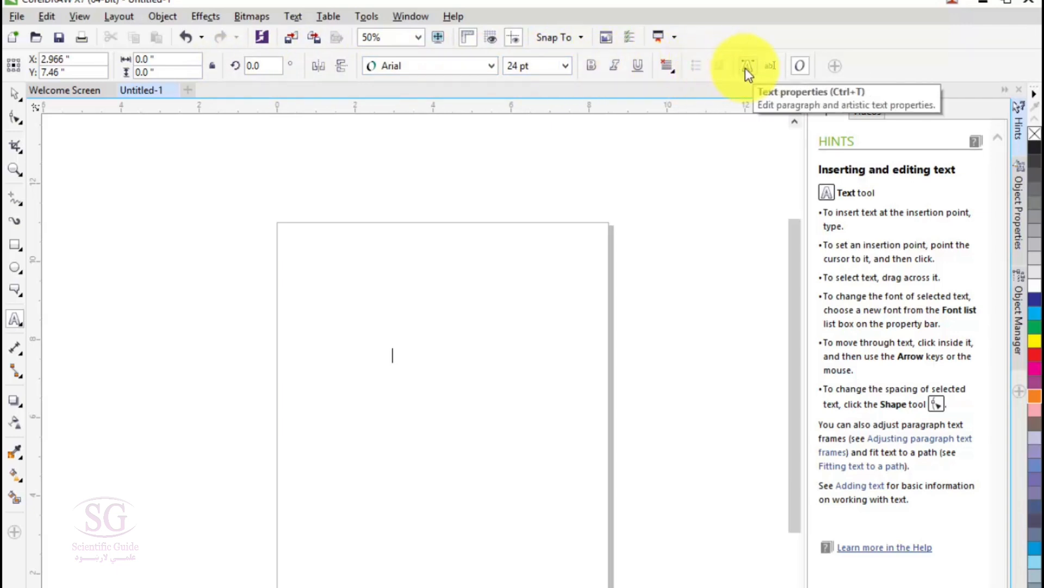
{"action": "left_click", "coordinate": [801, 69]}
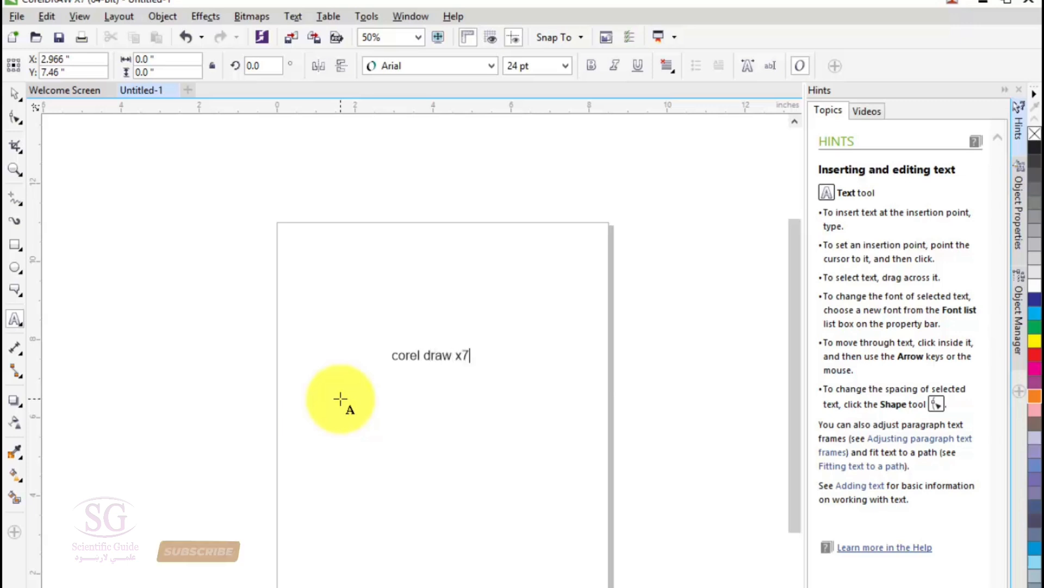
{"action": "key", "text": "Escape"}
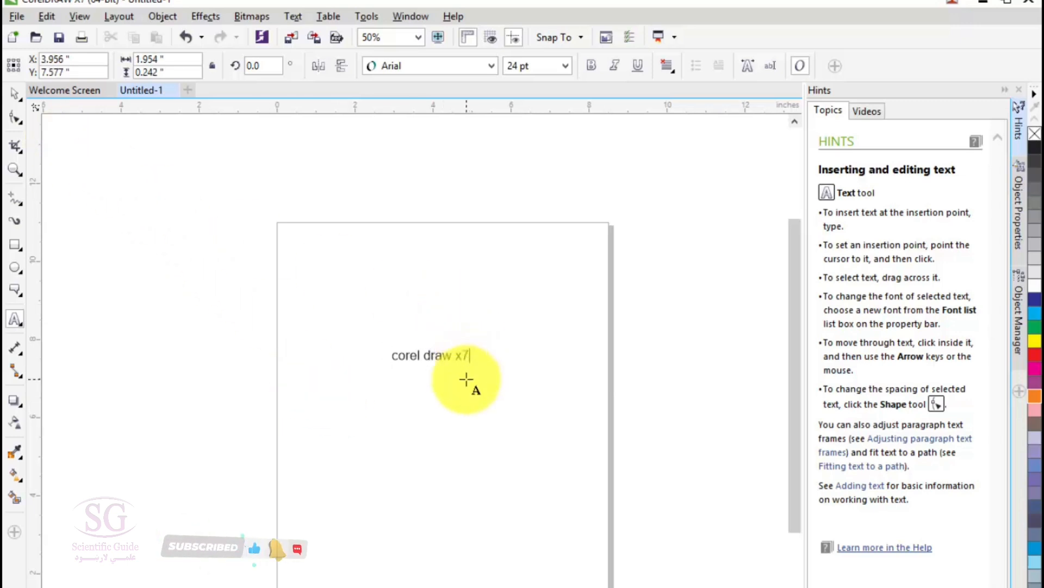
Step: Set the font size of the whole text to 36 pt, and raise it to 100 pt
{"action": "key", "text": "ctrl+a"}
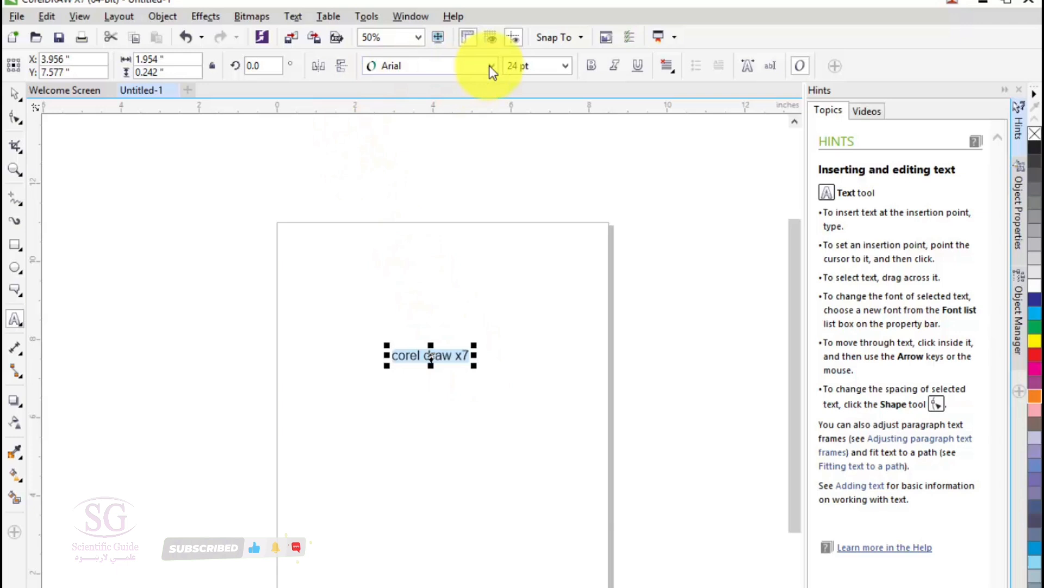
{"action": "left_click", "coordinate": [565, 65]}
{"action": "left_click", "coordinate": [532, 234]}
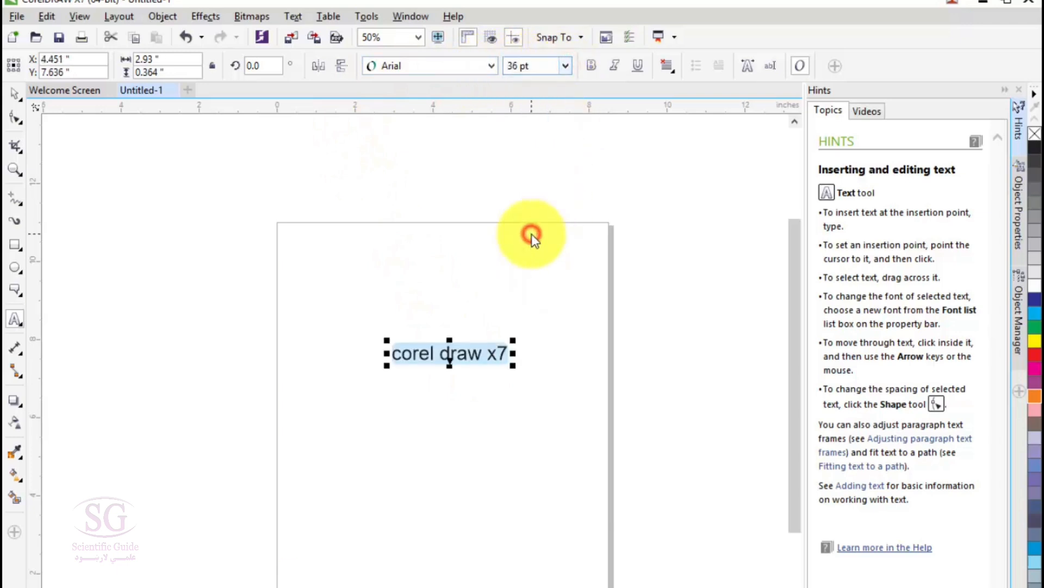
{"action": "left_click", "coordinate": [566, 66]}
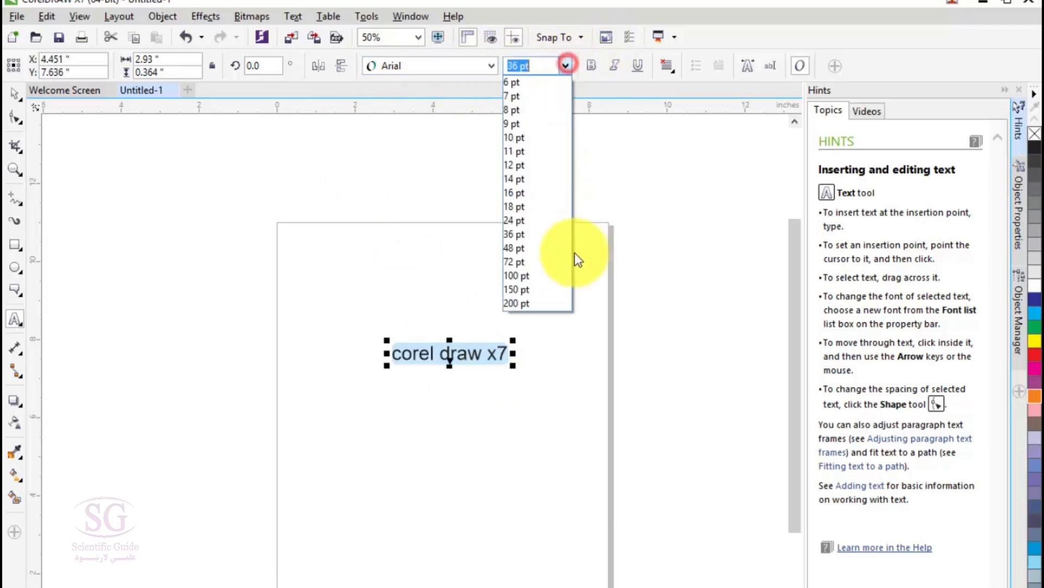
{"action": "left_click", "coordinate": [536, 275]}
Step: Browse the font list with live preview and apply Calisto MT (Normal) to the text
{"action": "left_click", "coordinate": [488, 65]}
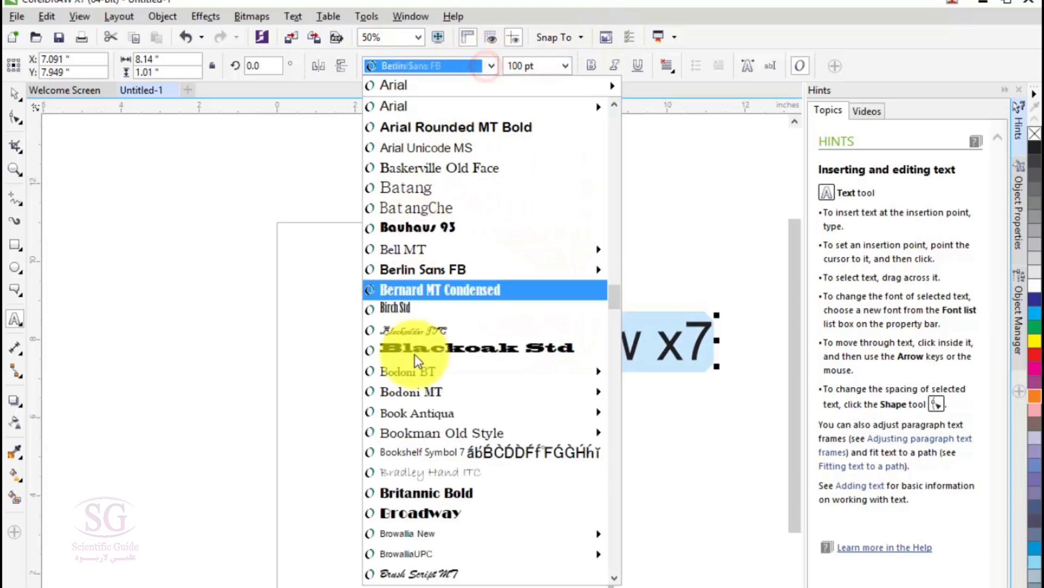
{"action": "mouse_move", "coordinate": [439, 256]}
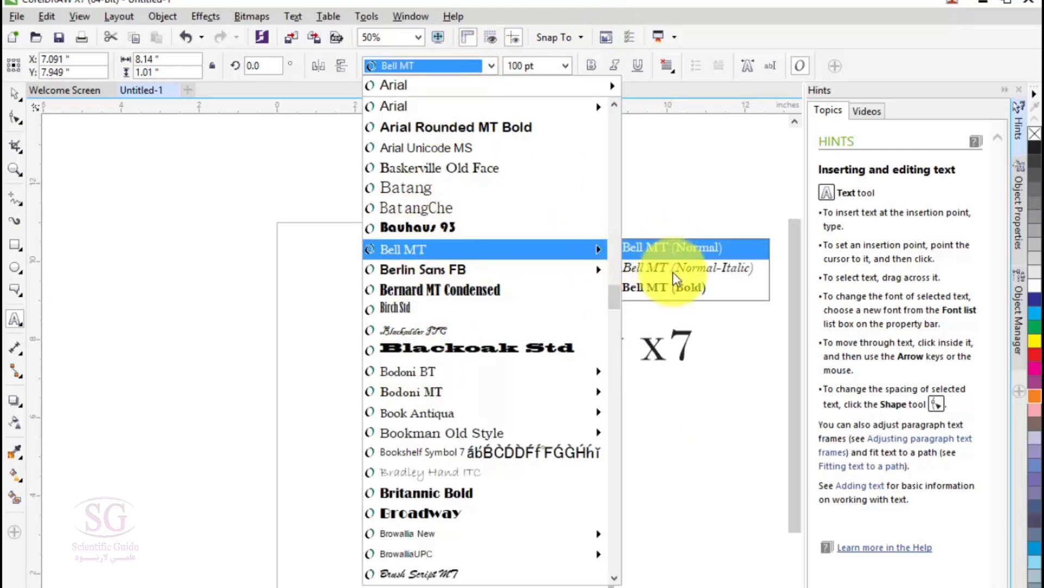
{"action": "mouse_move", "coordinate": [594, 267]}
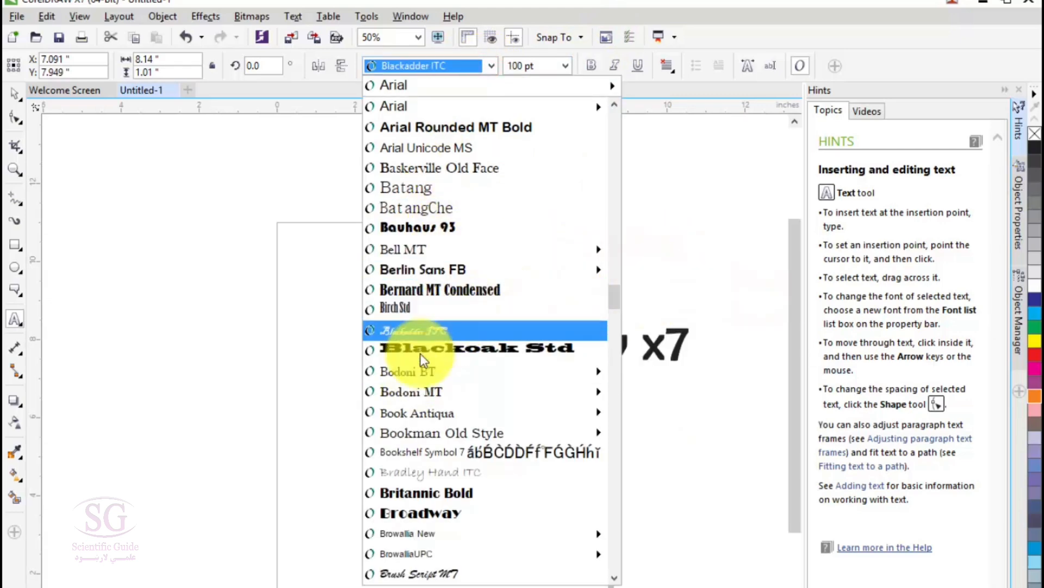
{"action": "scroll", "coordinate": [419, 479], "scroll_direction": "down", "scroll_amount": 4}
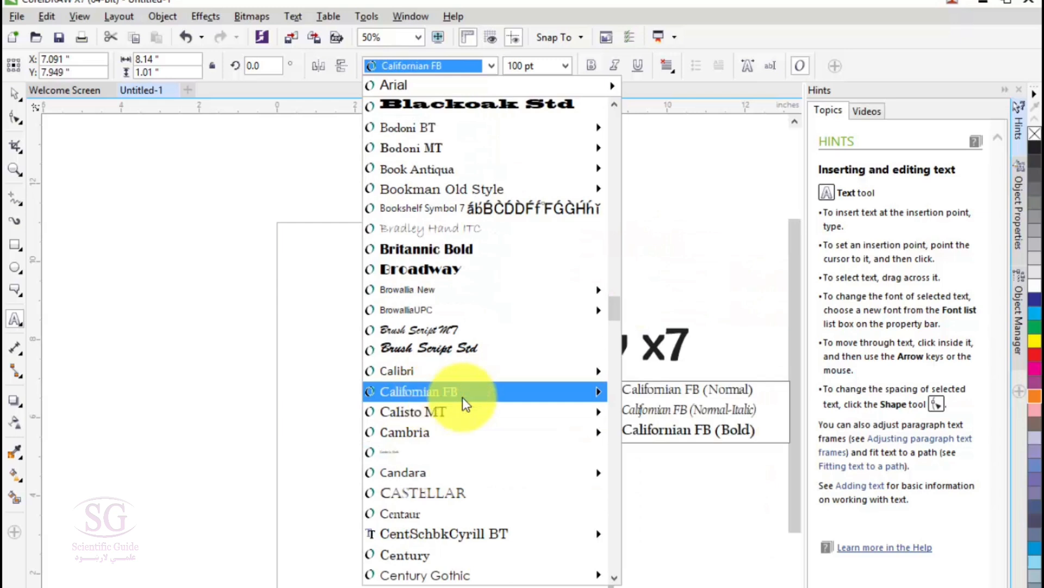
{"action": "mouse_move", "coordinate": [536, 432]}
{"action": "mouse_move", "coordinate": [577, 404]}
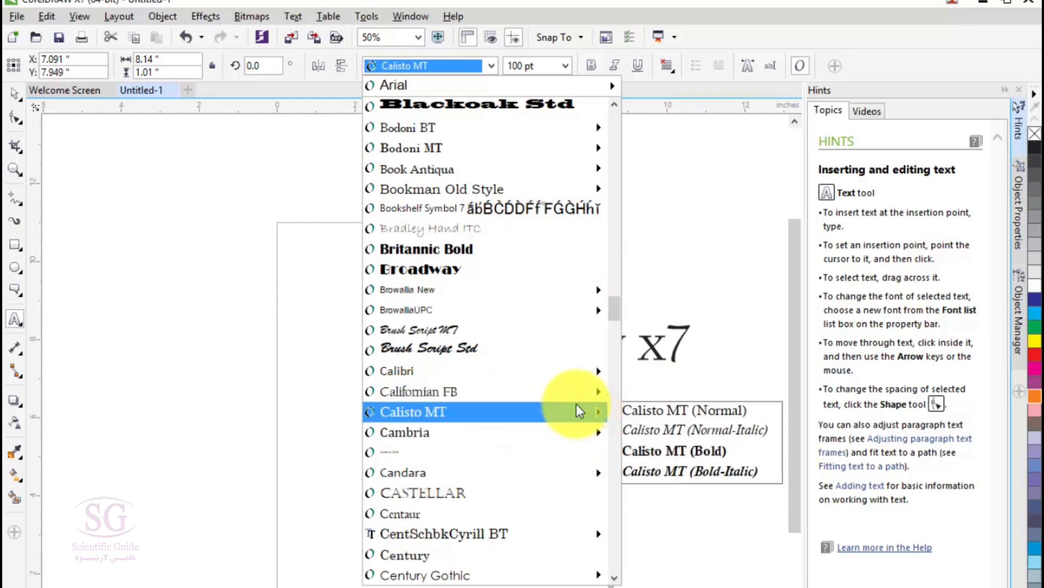
{"action": "left_click", "coordinate": [649, 405]}
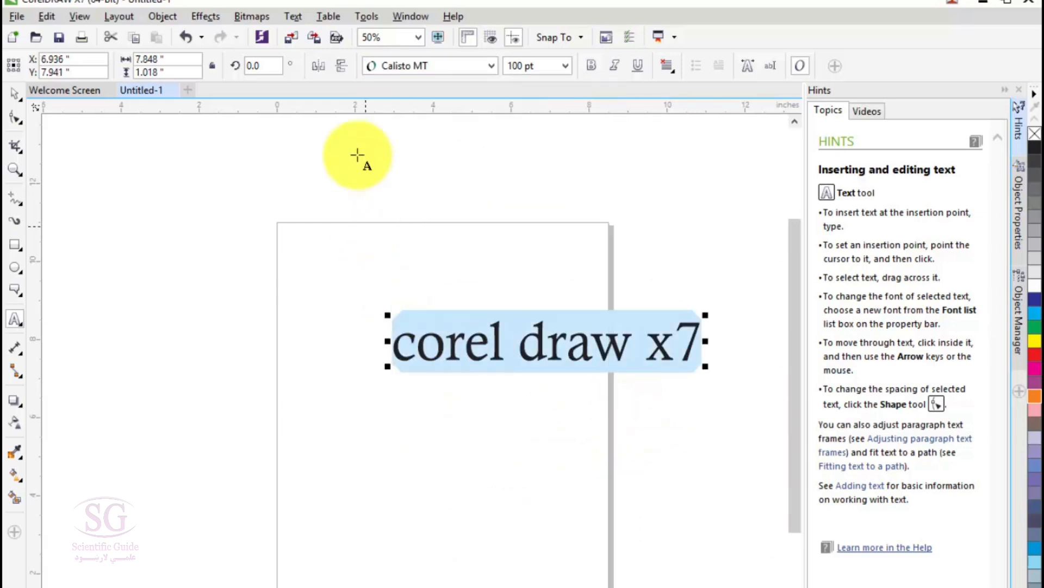
Step: Mirror the text horizontally and vertically, and flip it back to its original orientation
{"action": "left_click", "coordinate": [320, 65]}
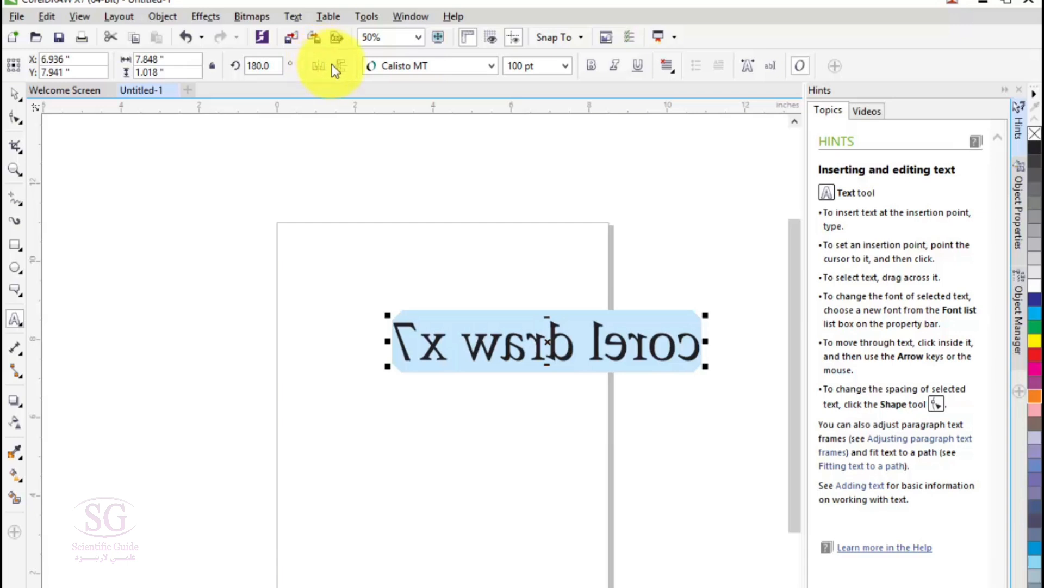
{"action": "left_click", "coordinate": [338, 66]}
{"action": "left_click", "coordinate": [319, 65]}
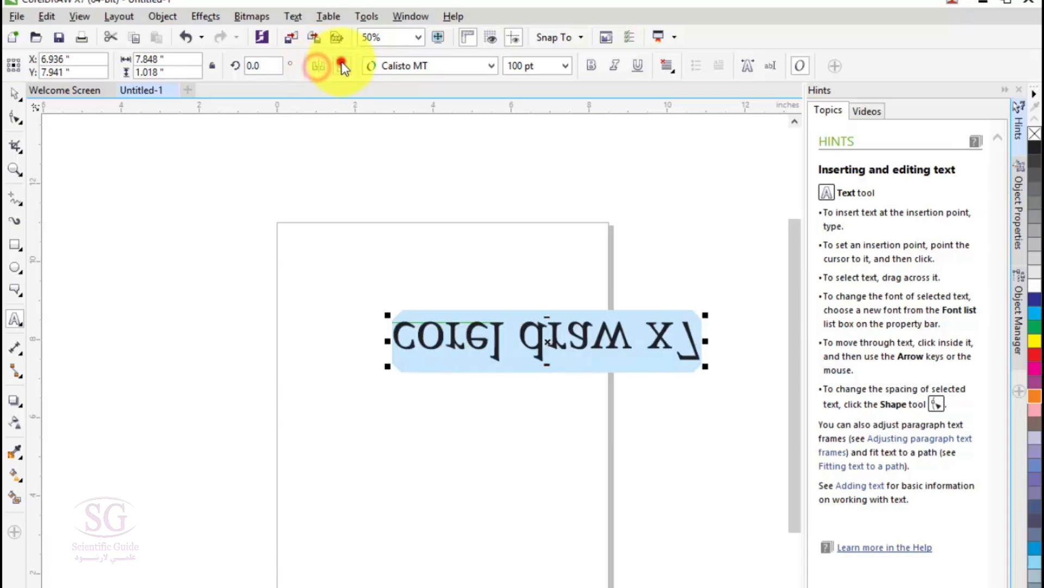
{"action": "left_click", "coordinate": [340, 66]}
Step: Rotate the text to 90 degrees, and reset its rotation angle to 0
{"action": "left_click_drag", "start_coordinate": [263, 64], "coordinate": [231, 63]}
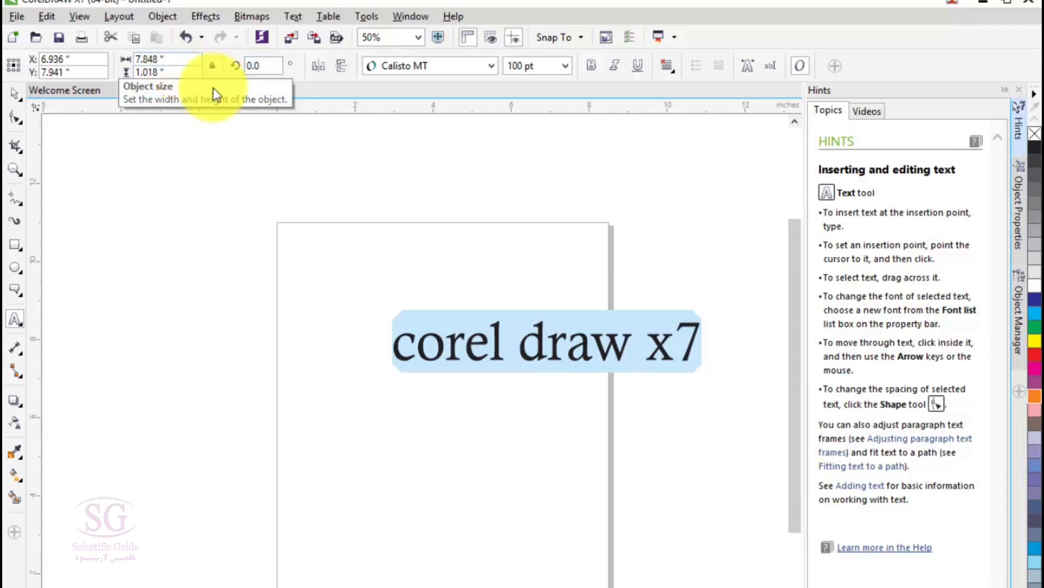
{"action": "left_click_drag", "start_coordinate": [265, 65], "coordinate": [203, 66]}
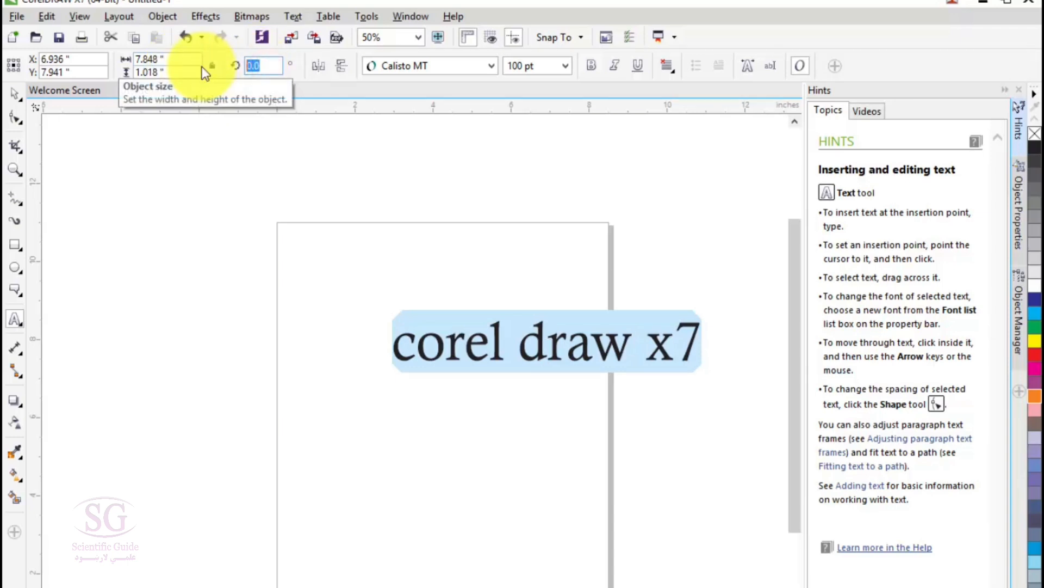
{"action": "type", "text": "90"}
{"action": "key", "text": "Return"}
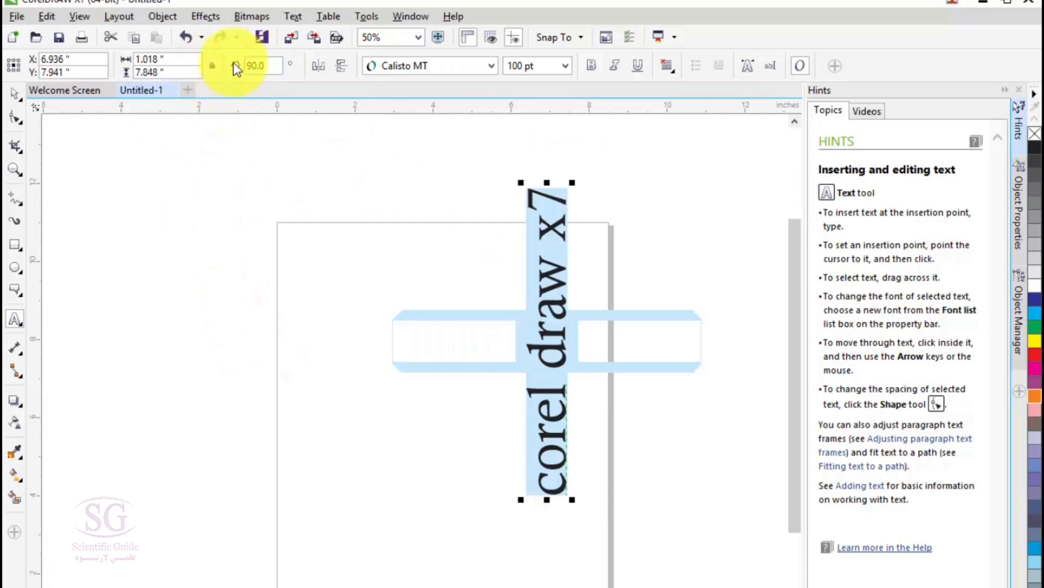
{"action": "left_click", "coordinate": [264, 66]}
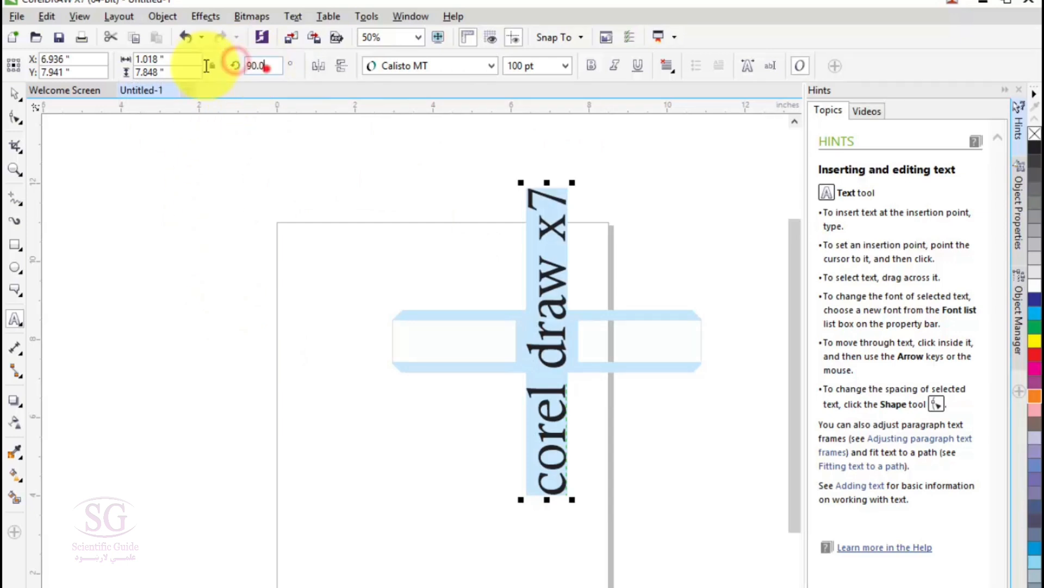
{"action": "key", "text": "Return"}
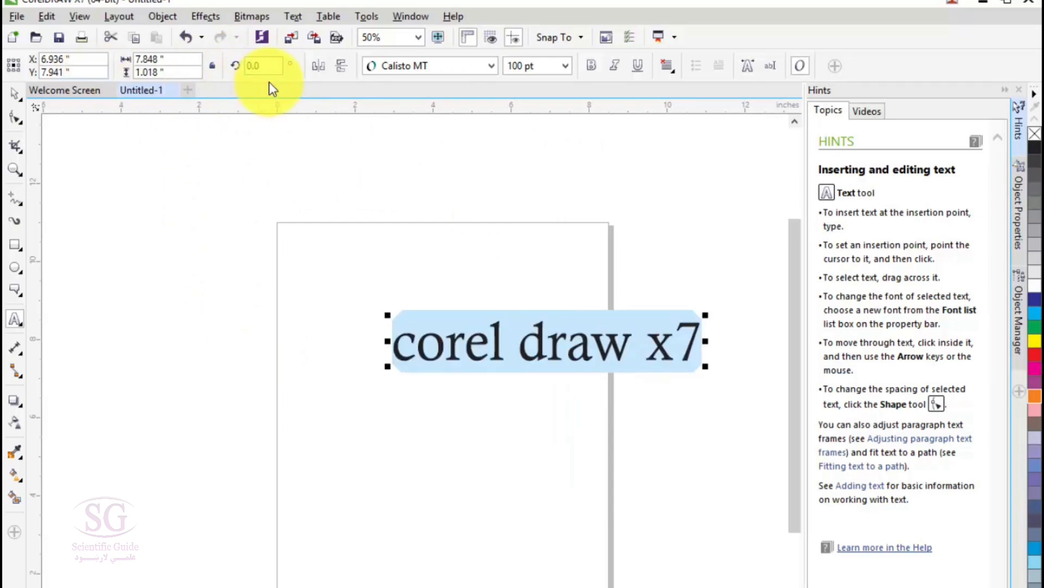
Step: Try bold, italic and underline on the text, and remove all three styles again
{"action": "left_click", "coordinate": [592, 66]}
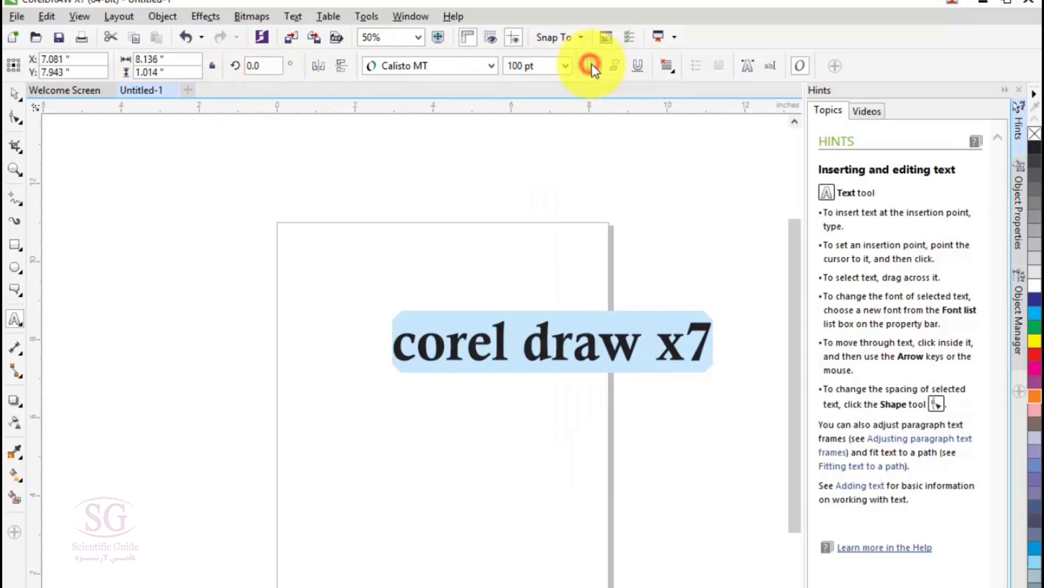
{"action": "left_click", "coordinate": [615, 66]}
{"action": "left_click", "coordinate": [636, 64]}
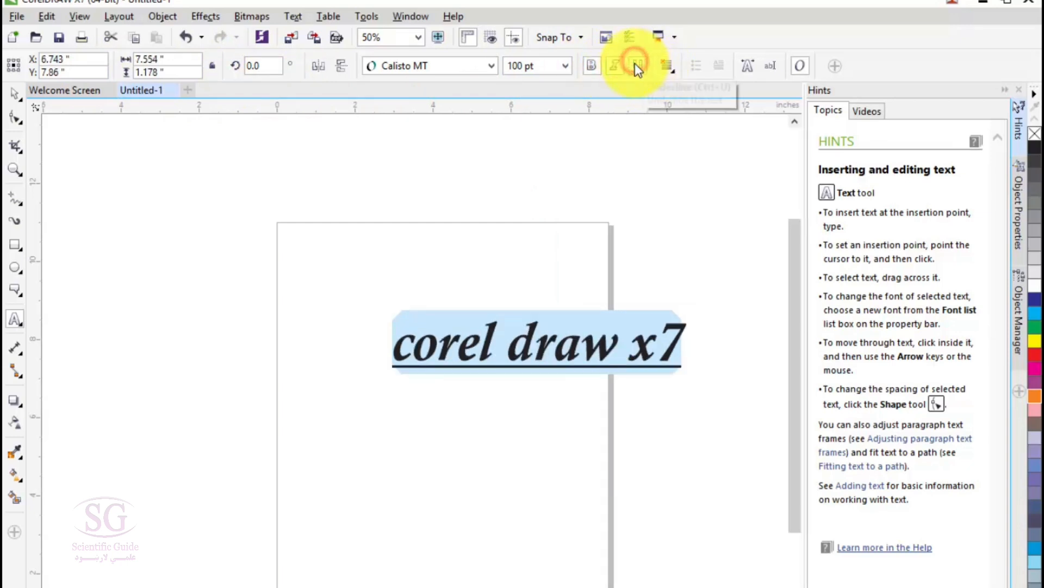
{"action": "left_click", "coordinate": [635, 63]}
{"action": "left_click", "coordinate": [615, 66]}
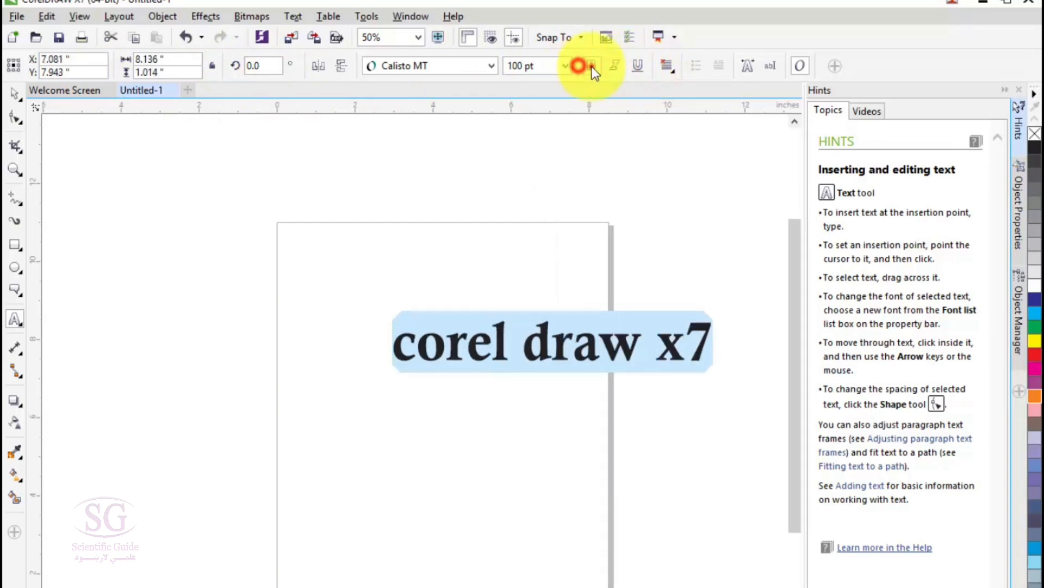
{"action": "left_click", "coordinate": [592, 66]}
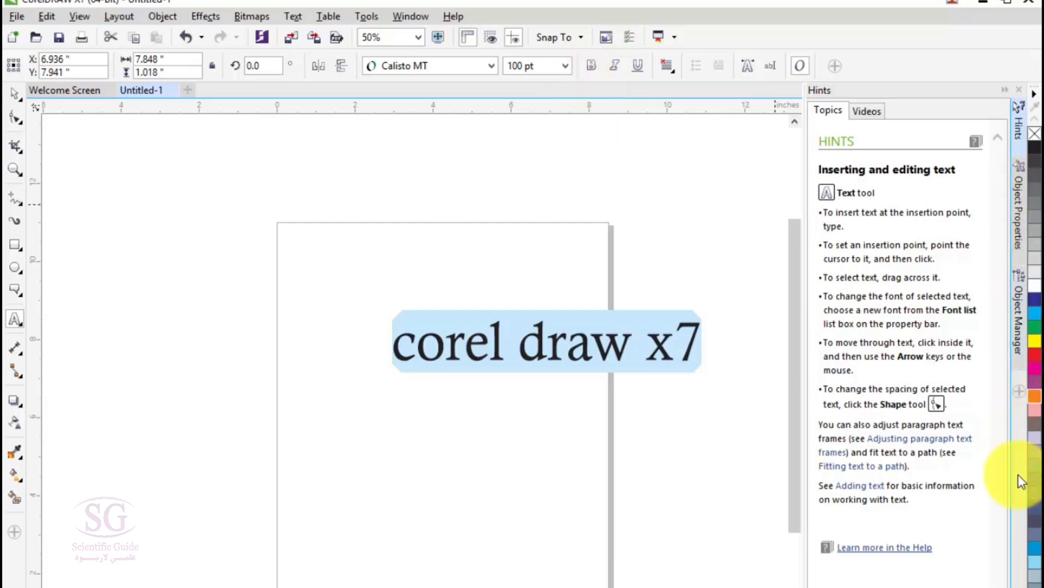
Step: Try orange and red outlines on the text, and give it a yellow outline with a cyan fill
{"action": "left_click", "coordinate": [1035, 405]}
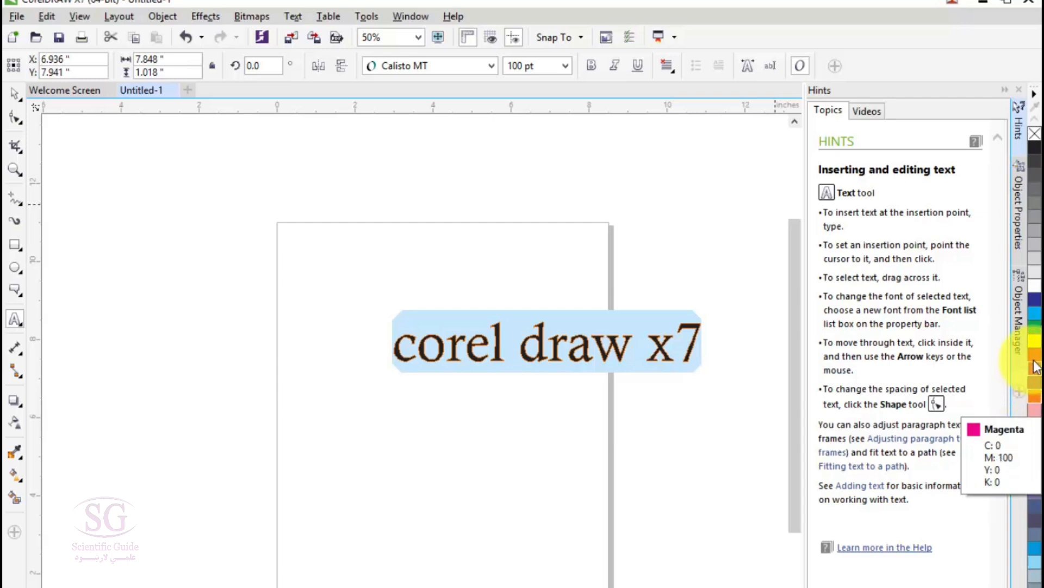
{"action": "right_click", "coordinate": [1035, 354]}
{"action": "right_click", "coordinate": [1038, 343]}
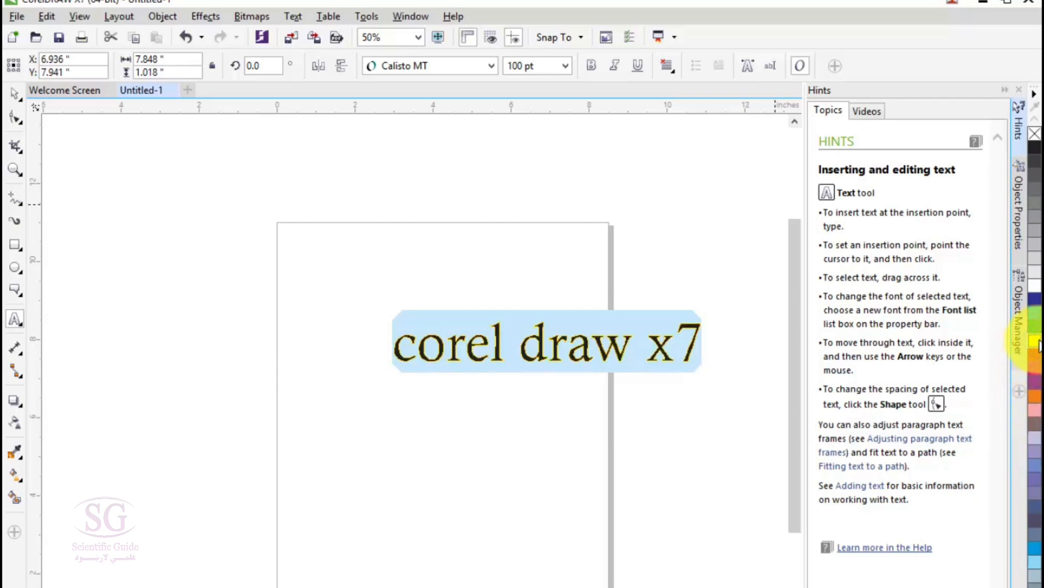
{"action": "left_click", "coordinate": [1038, 322]}
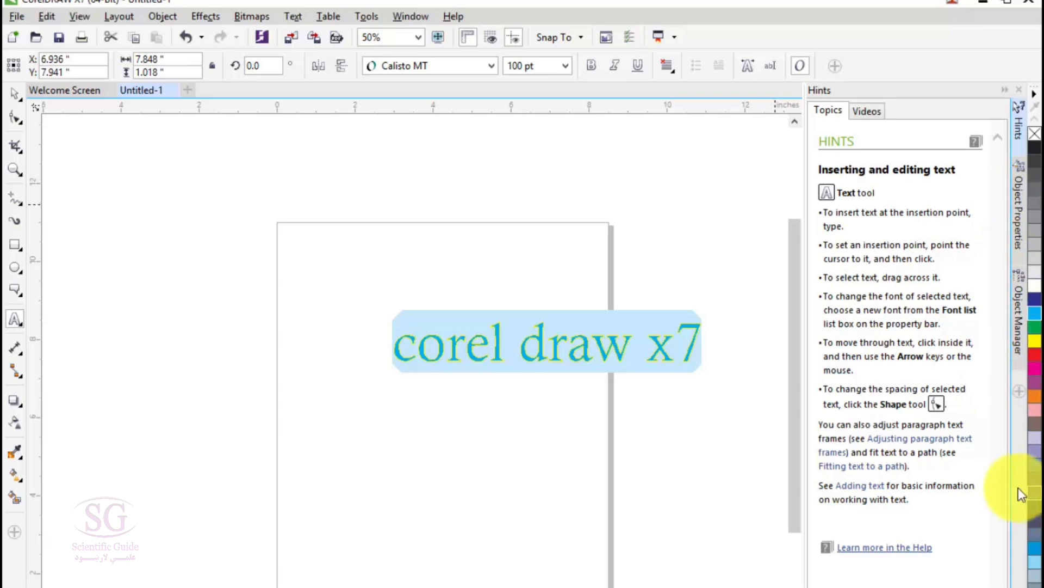
Step: Set the text's horizontal alignment to Left
{"action": "left_click", "coordinate": [665, 67]}
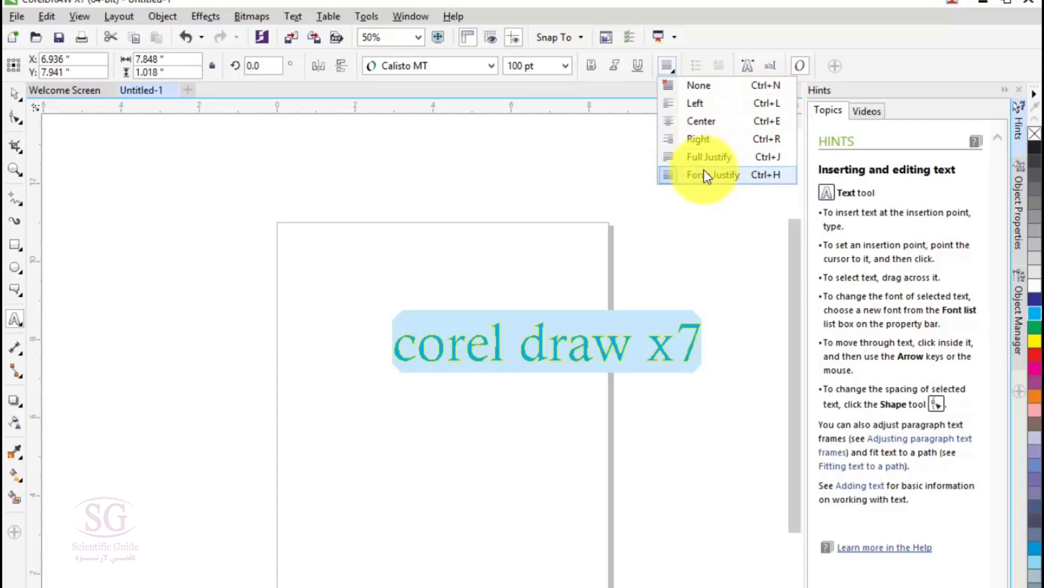
{"action": "left_click", "coordinate": [713, 105]}
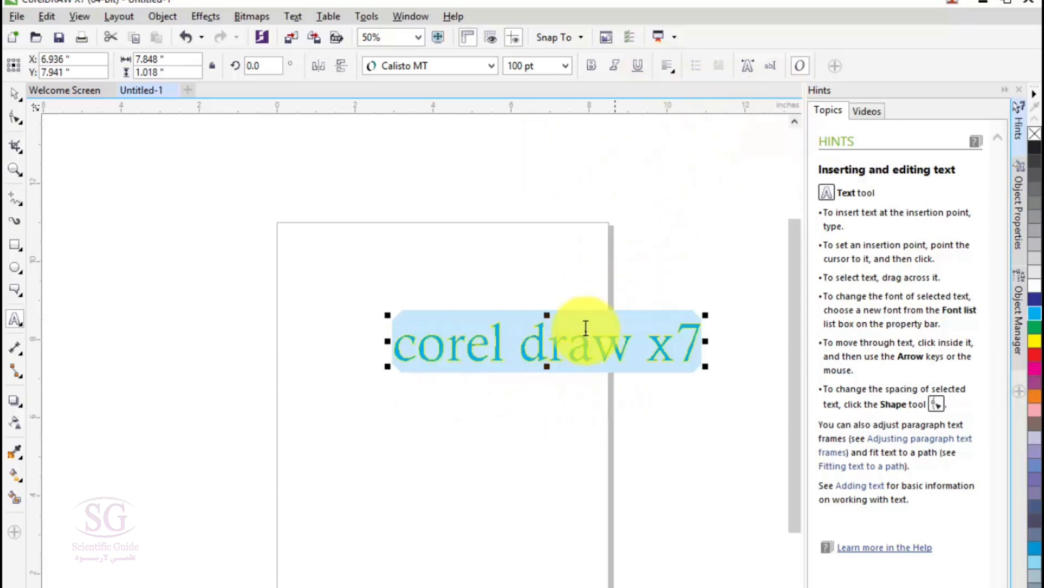
Step: Move the artistic text above the page and draw a paragraph text frame about 8.1 by 7.8 inches across the page
{"action": "left_click", "coordinate": [14, 104]}
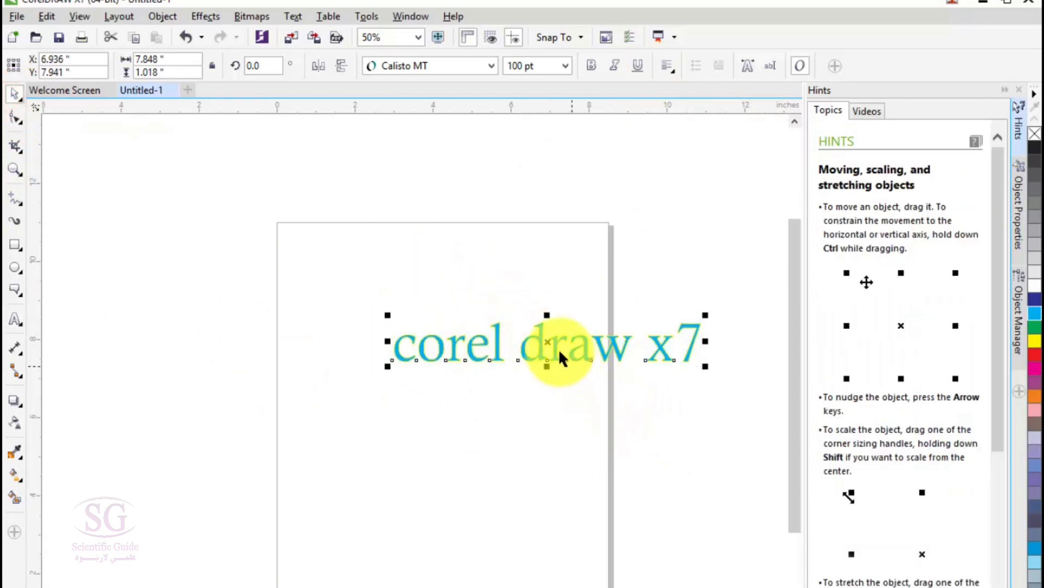
{"action": "mouse_move", "coordinate": [547, 342]}
{"action": "left_mouse_down"}
{"action": "mouse_move", "coordinate": [286, 272]}
{"action": "mouse_move", "coordinate": [403, 205]}
{"action": "mouse_move", "coordinate": [412, 163]}
{"action": "left_mouse_up"}
{"action": "left_click", "coordinate": [15, 319]}
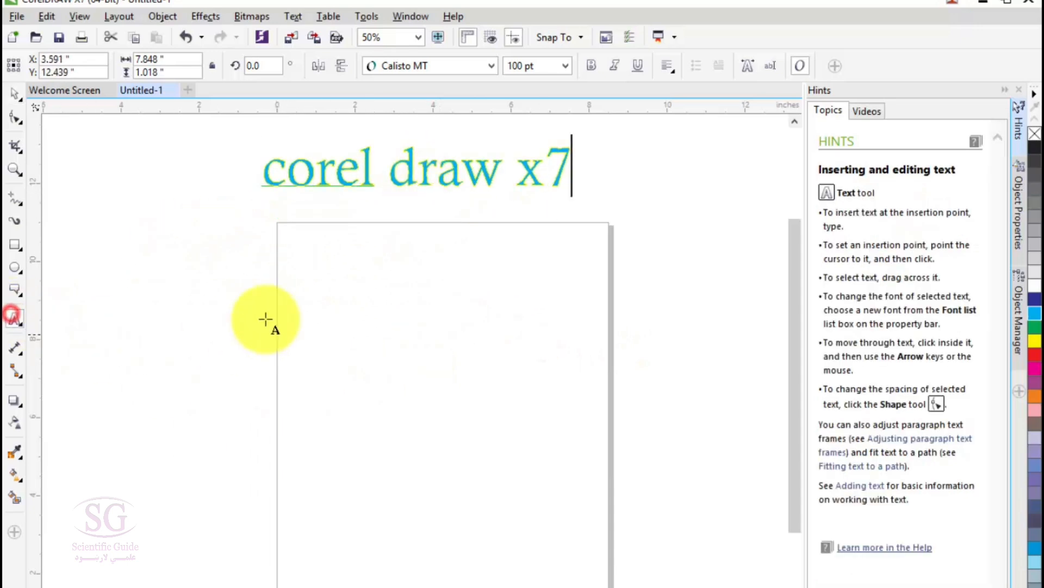
{"action": "left_click_drag", "start_coordinate": [268, 260], "coordinate": [585, 564]}
{"action": "left_click", "coordinate": [279, 287]}
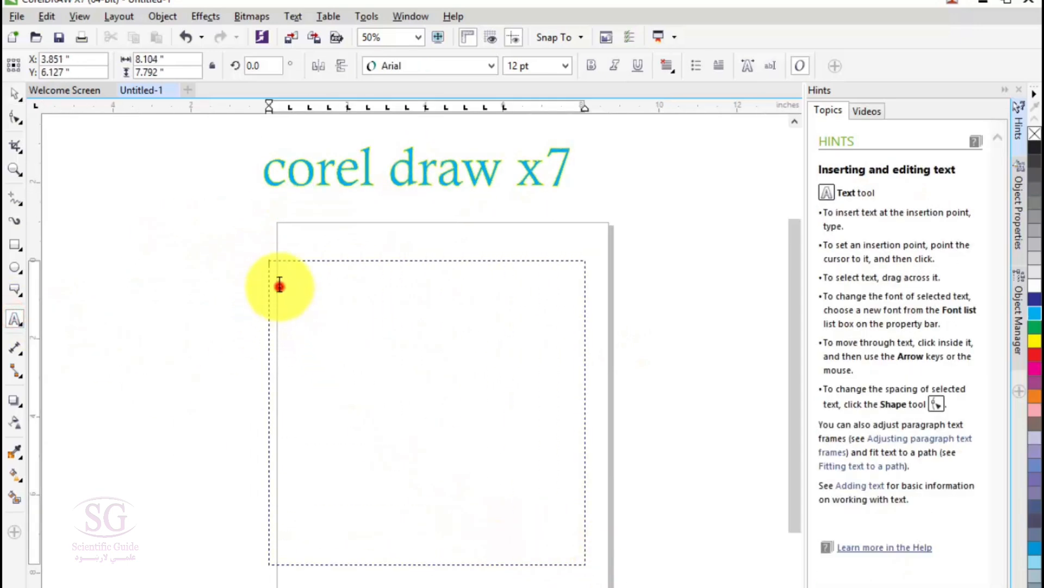
Step: Set the paragraph text's font size to 24 pt and enter nearly two lines of random placeholder letters in the frame
{"action": "type", "text": "cvxzcvx"}
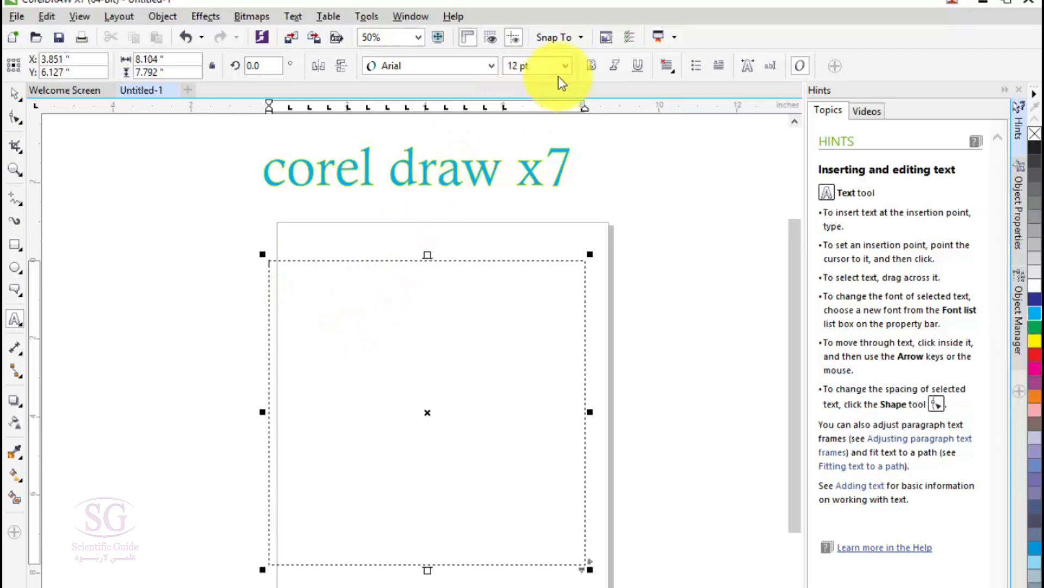
{"action": "left_click", "coordinate": [568, 66]}
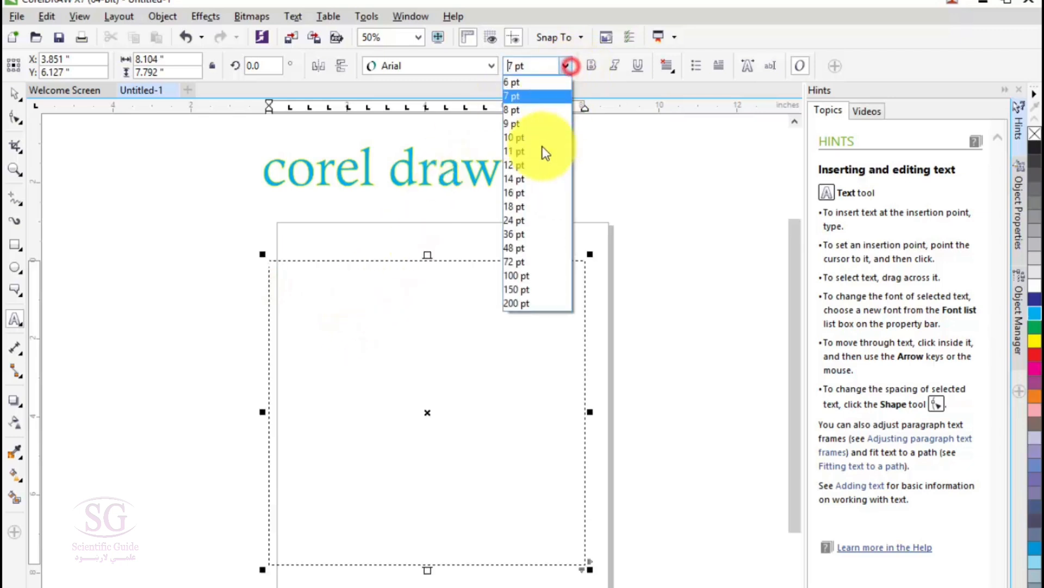
{"action": "left_click", "coordinate": [523, 220]}
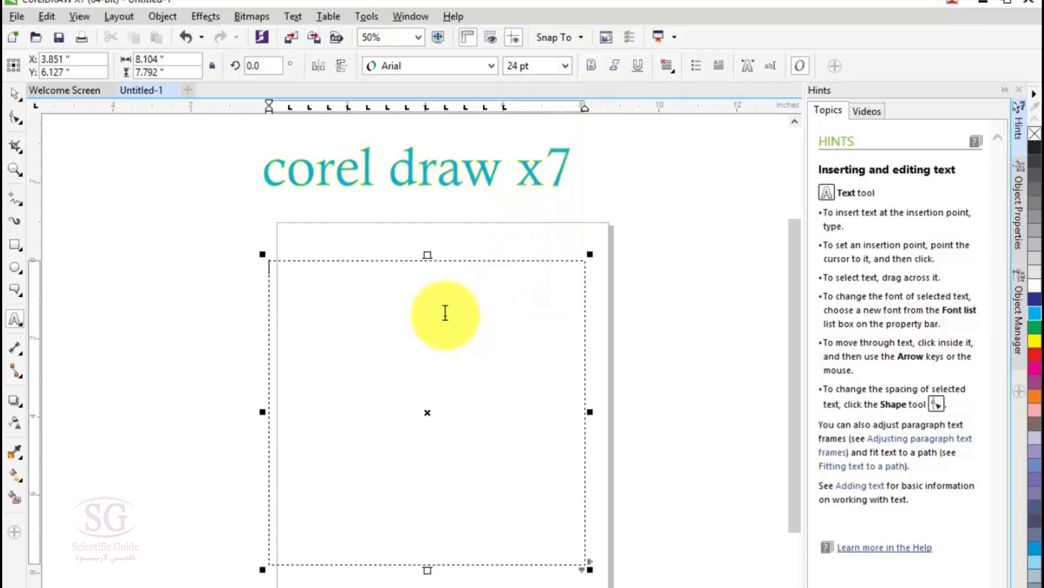
{"action": "type", "text": "sjdlk;fjslkdjf"}
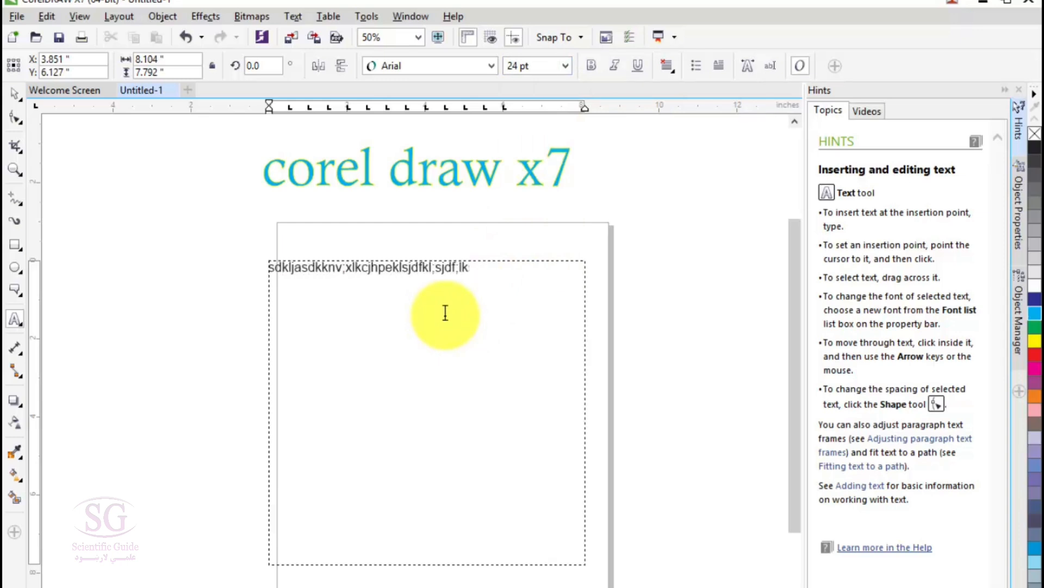
{"action": "type", "text": ";lskdj;flksjdlfkjs;dlkfj;lskdfjslkdfjksd"}
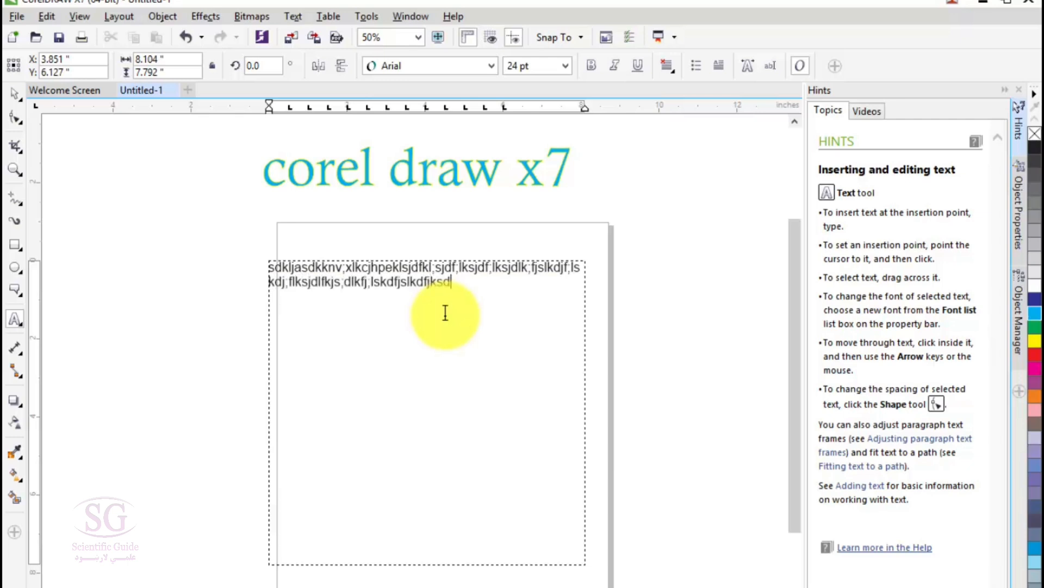
Step: Try Left, Center and Right horizontal alignment on the paragraph text in turn
{"action": "left_click", "coordinate": [668, 69]}
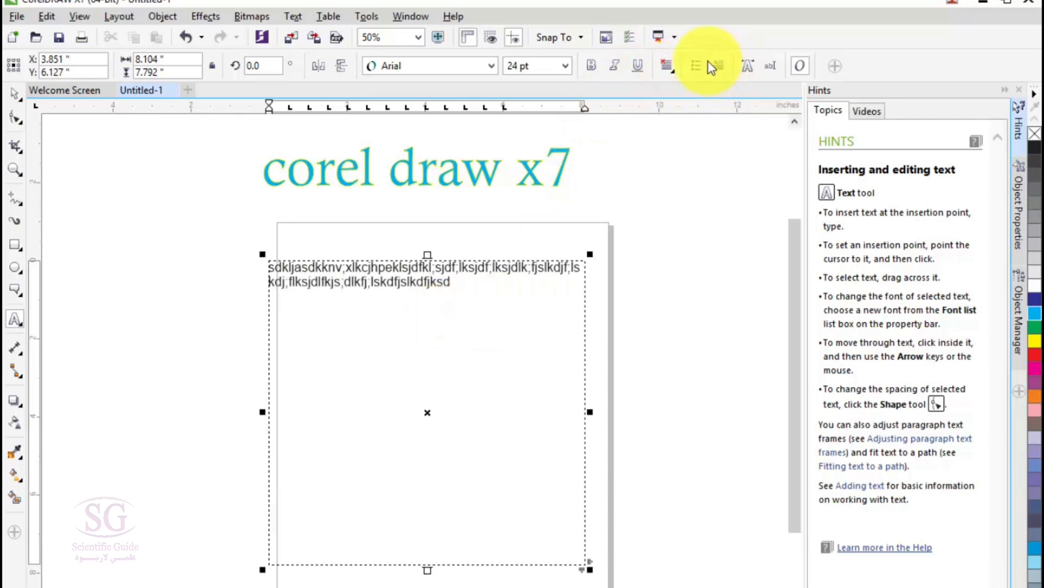
{"action": "left_click", "coordinate": [665, 67]}
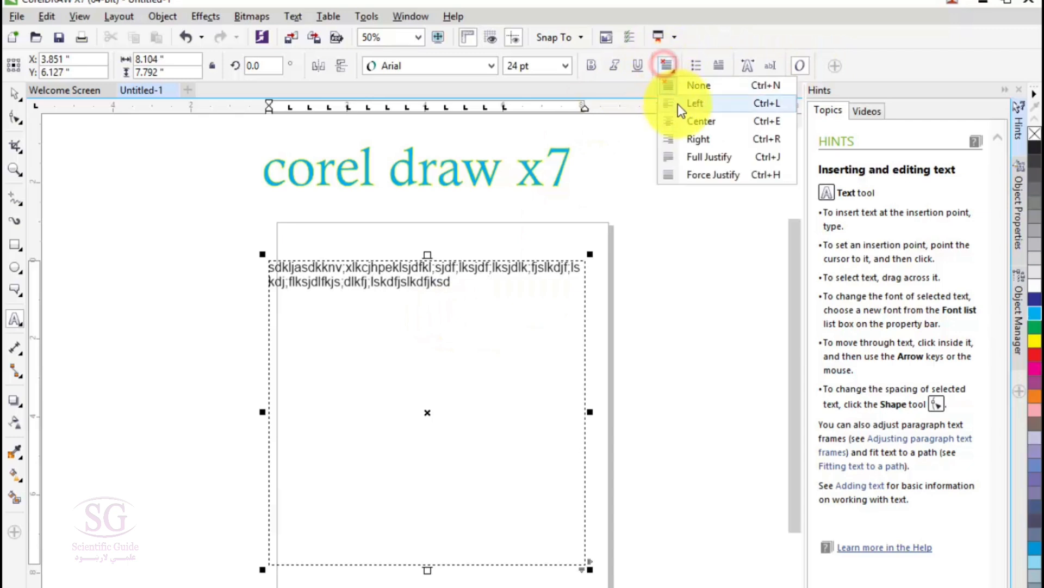
{"action": "left_click", "coordinate": [678, 103]}
{"action": "left_click", "coordinate": [673, 66]}
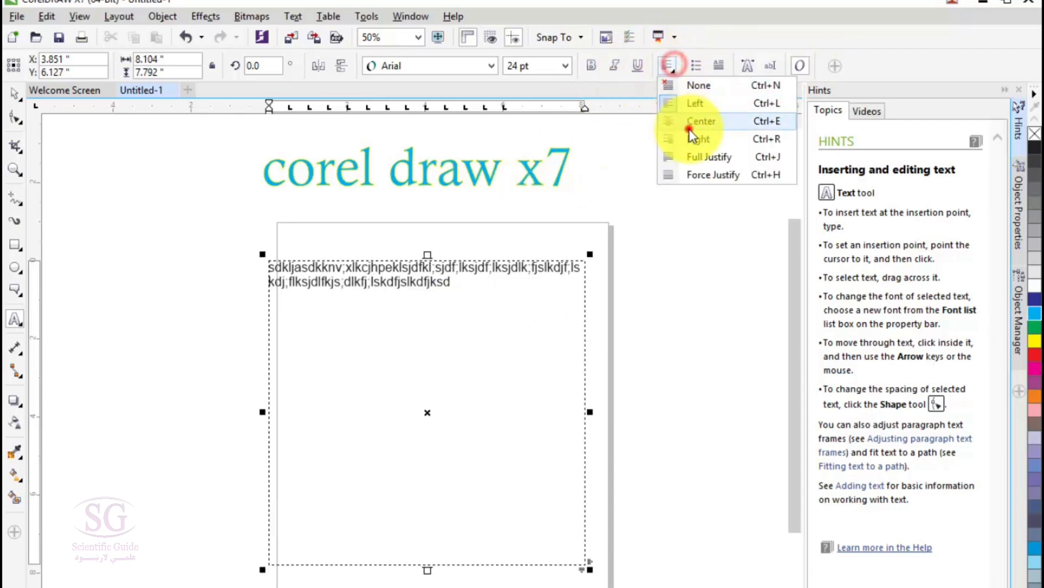
{"action": "left_click", "coordinate": [689, 123]}
{"action": "left_click", "coordinate": [670, 68]}
{"action": "left_click", "coordinate": [681, 139]}
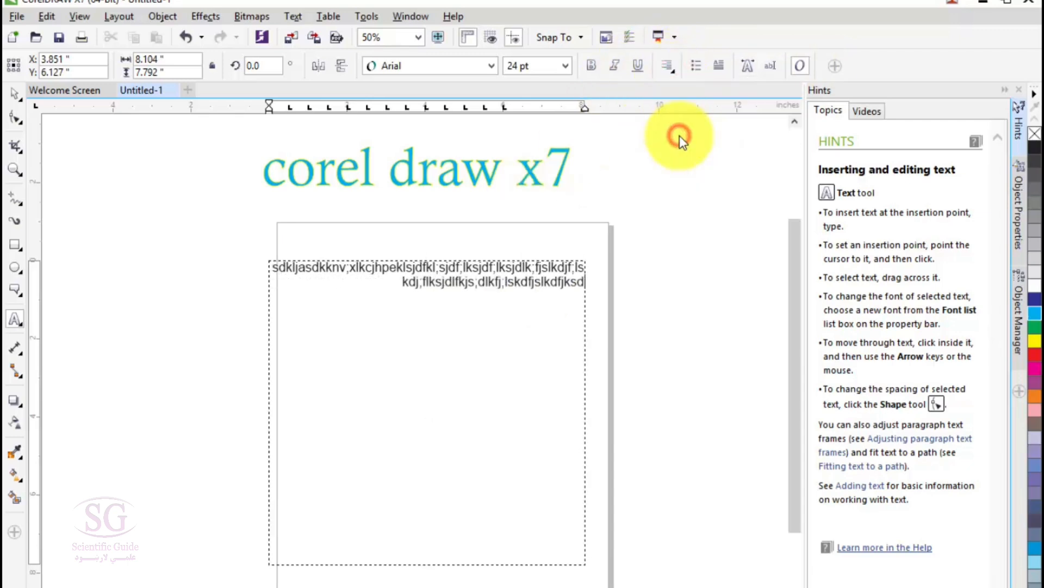
Step: Try Full Justify and Force Justify on the paragraph text, and set its alignment to Center
{"action": "left_click", "coordinate": [673, 67]}
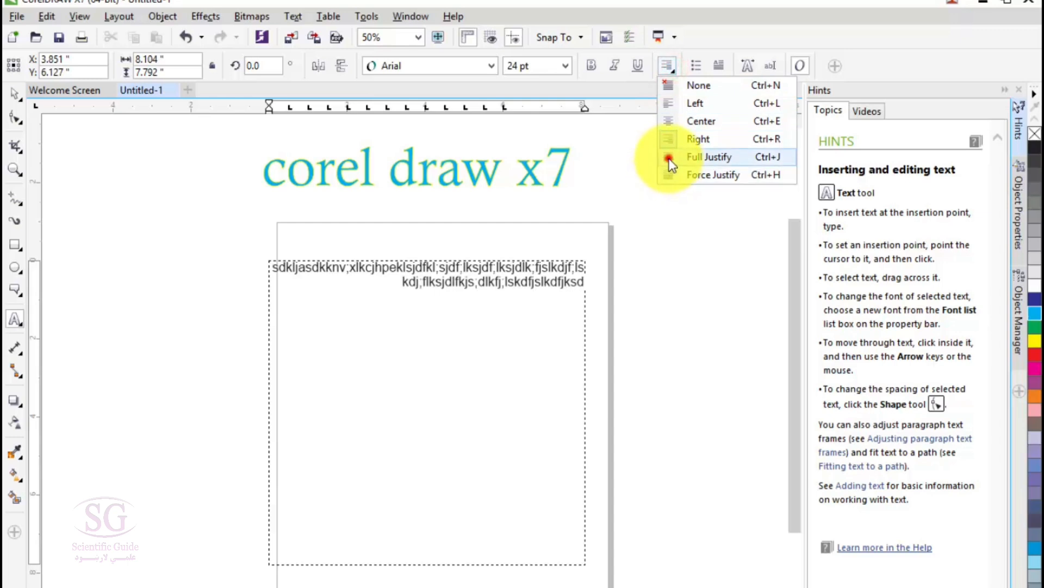
{"action": "left_click", "coordinate": [669, 156]}
{"action": "left_click", "coordinate": [674, 67]}
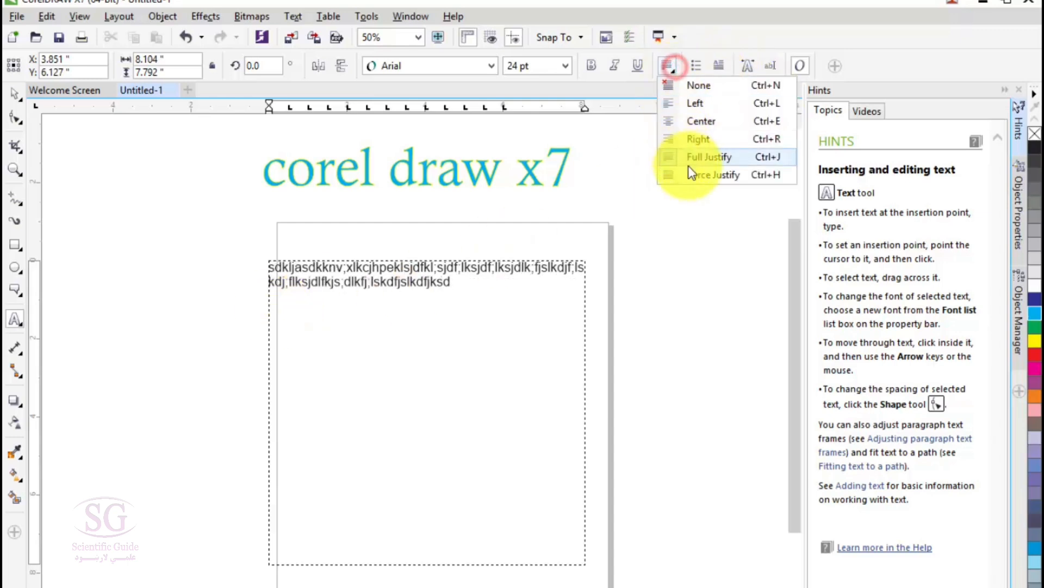
{"action": "left_click", "coordinate": [691, 171]}
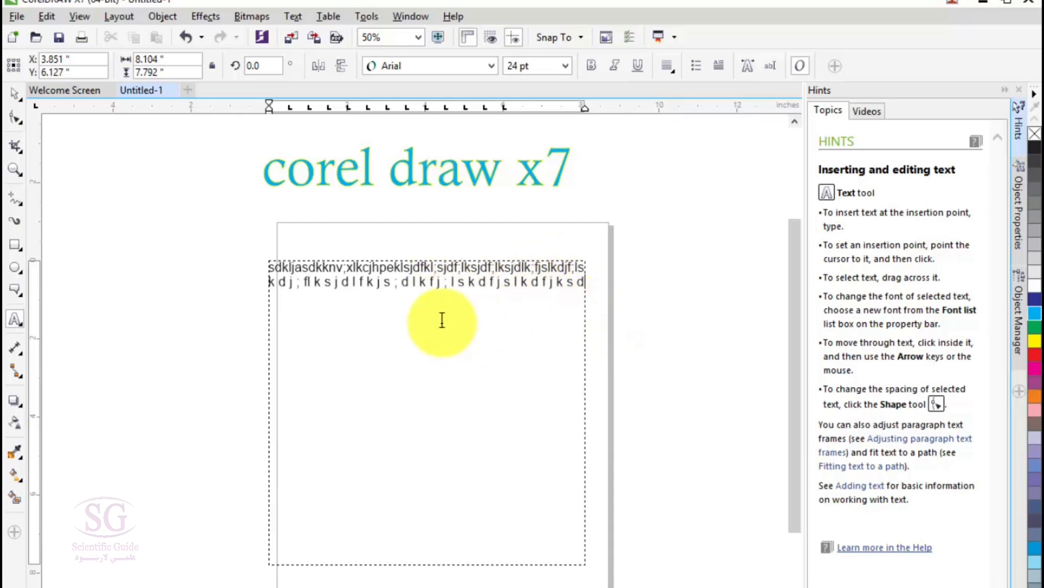
{"action": "left_click", "coordinate": [666, 66]}
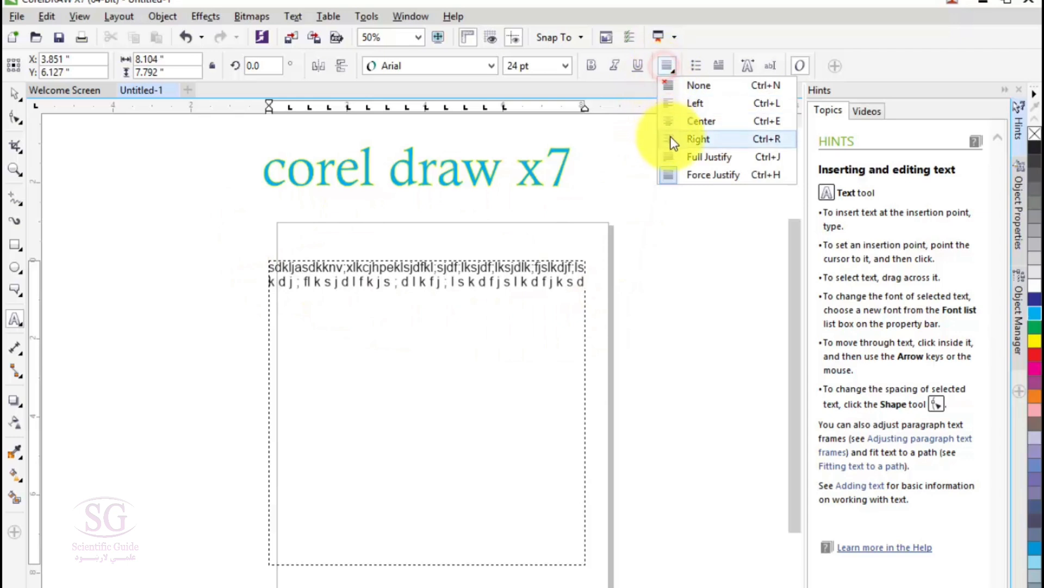
{"action": "left_click", "coordinate": [677, 120]}
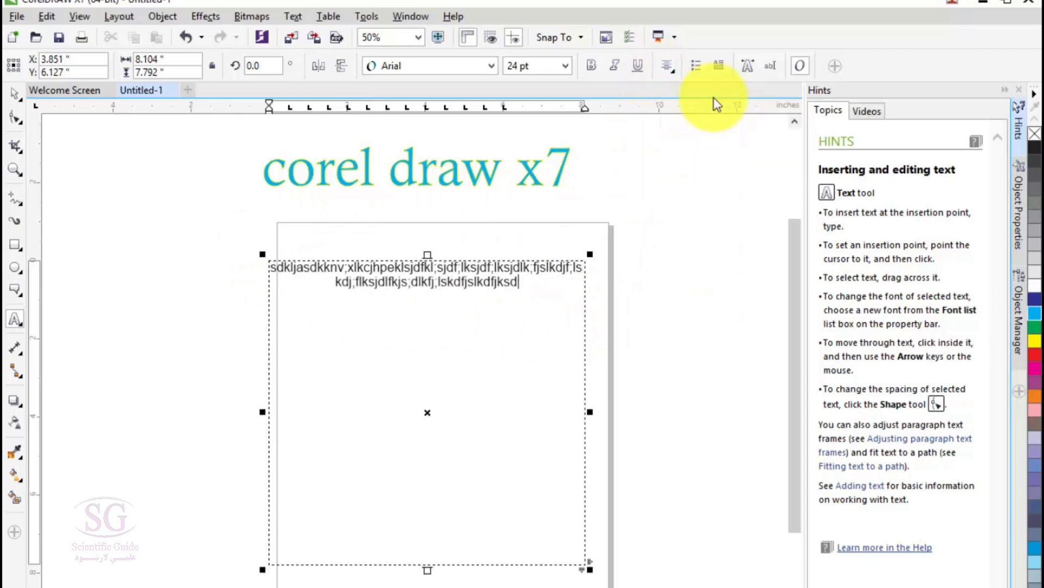
Step: Turn the paragraph text into a bulleted list and add the items "dfgsdfg", "dfgsdfgsdfg" and "sdfgsdfgsdfg"
{"action": "left_click", "coordinate": [699, 70]}
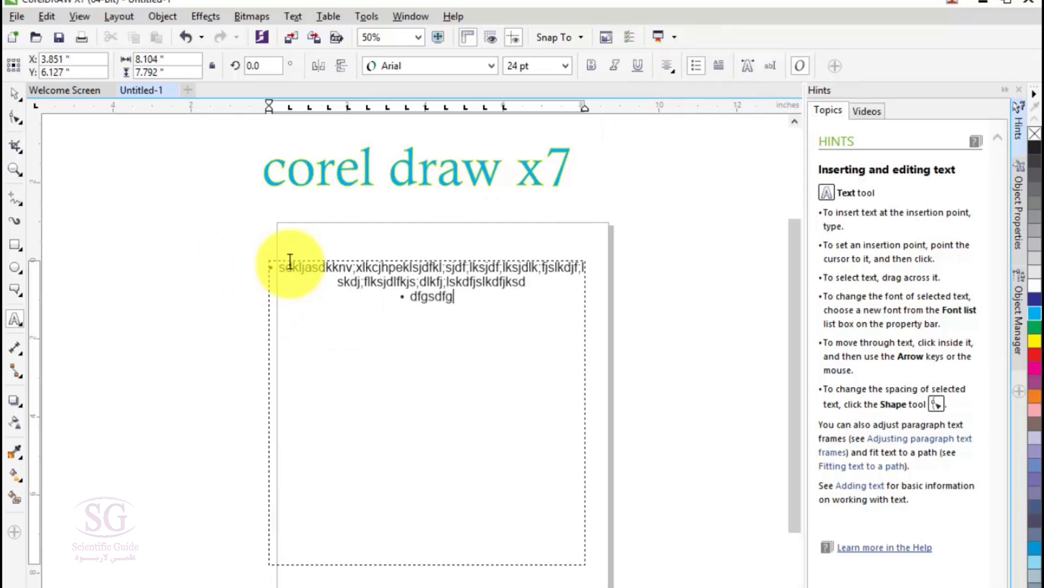
{"action": "type", "text": "fgsdfg"}
{"action": "type", "text": "fgsdfg"}
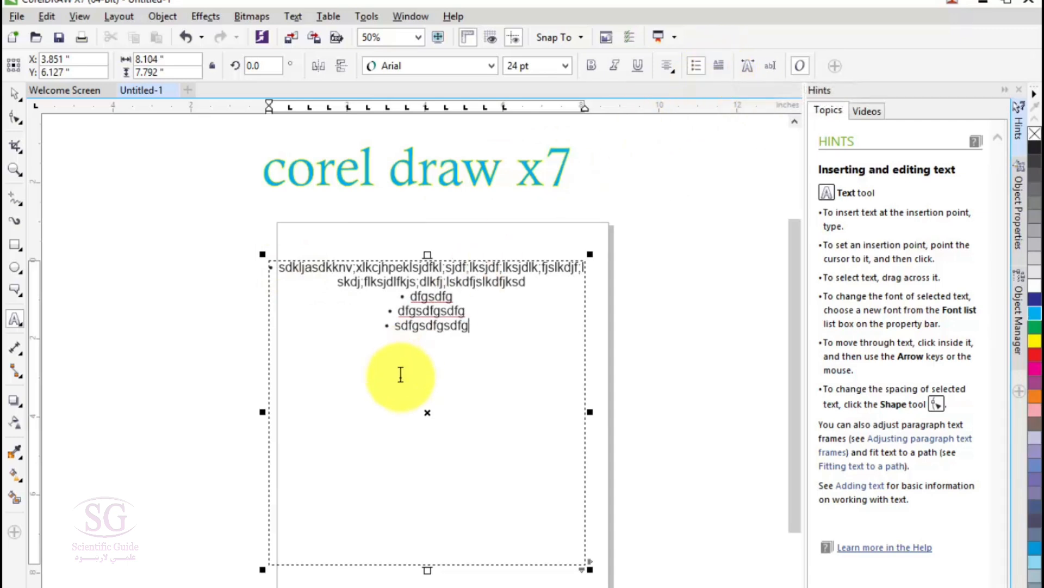
Step: Replace all the text in the paragraph frame with "this is coreldraw x7 tutorial"
{"action": "key", "text": "ctrl+a"}
{"action": "key", "text": "Delete"}
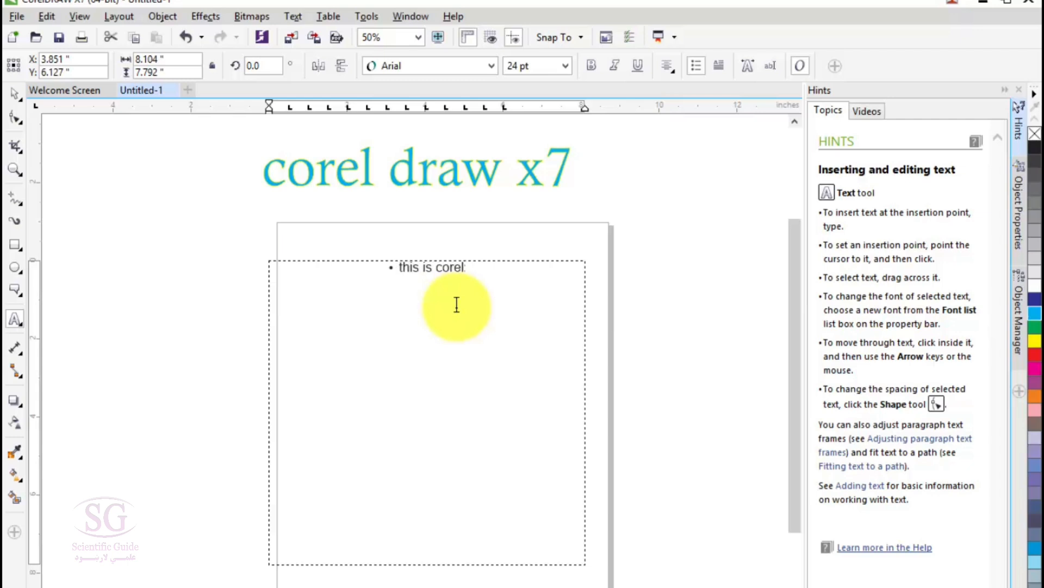
{"action": "type", "text": "dra"}
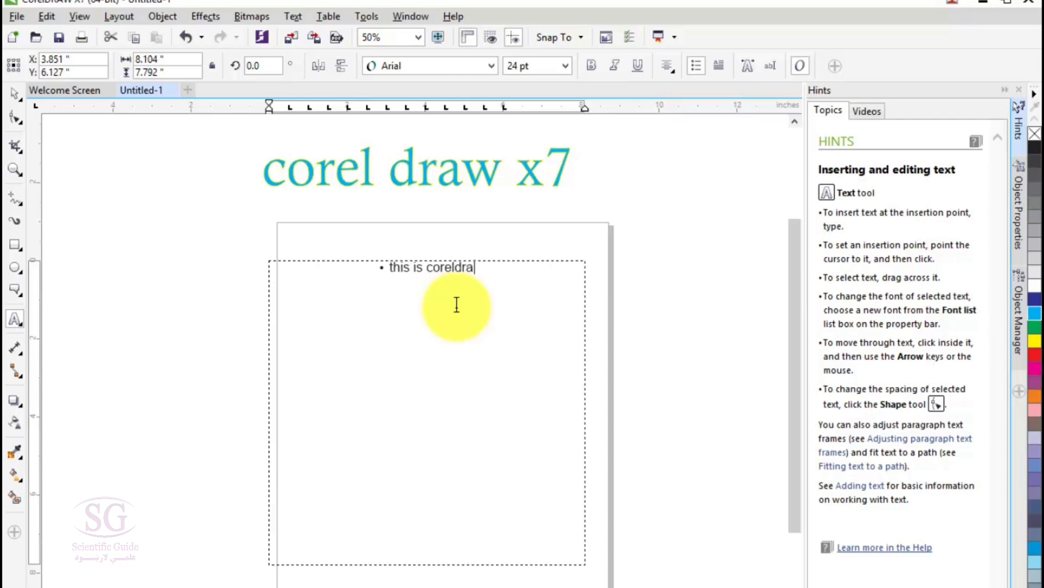
{"action": "type", "text": "w x7"}
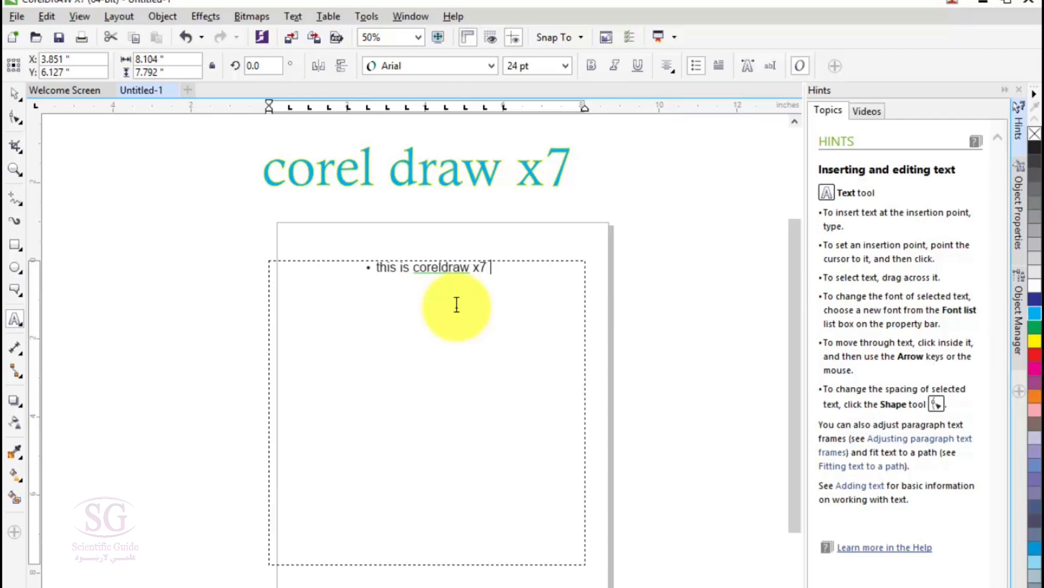
{"action": "type", "text": " tutorial"}
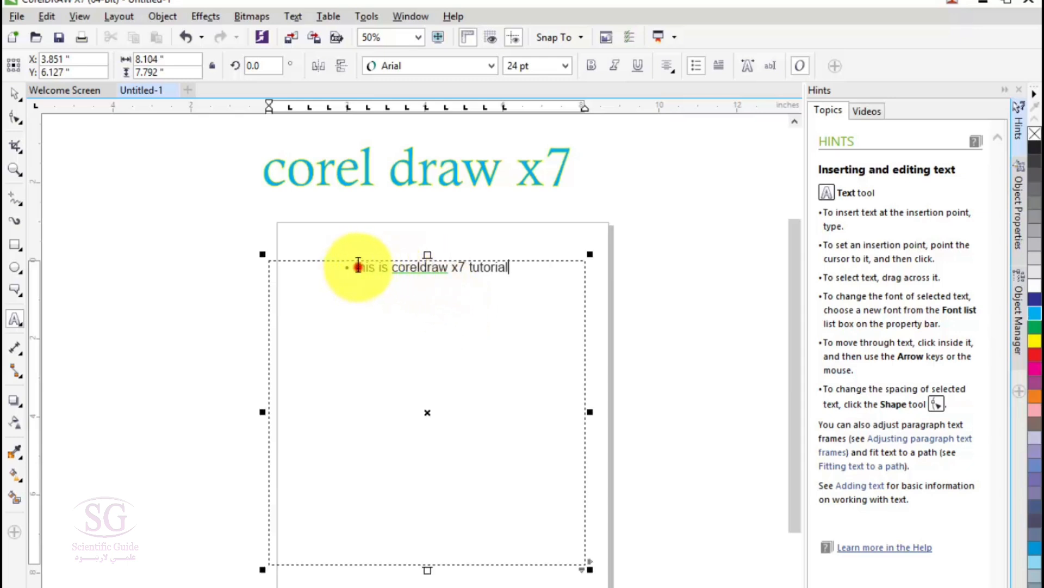
Step: Apply a drop cap to the first letter of the paragraph text
{"action": "left_click", "coordinate": [719, 58]}
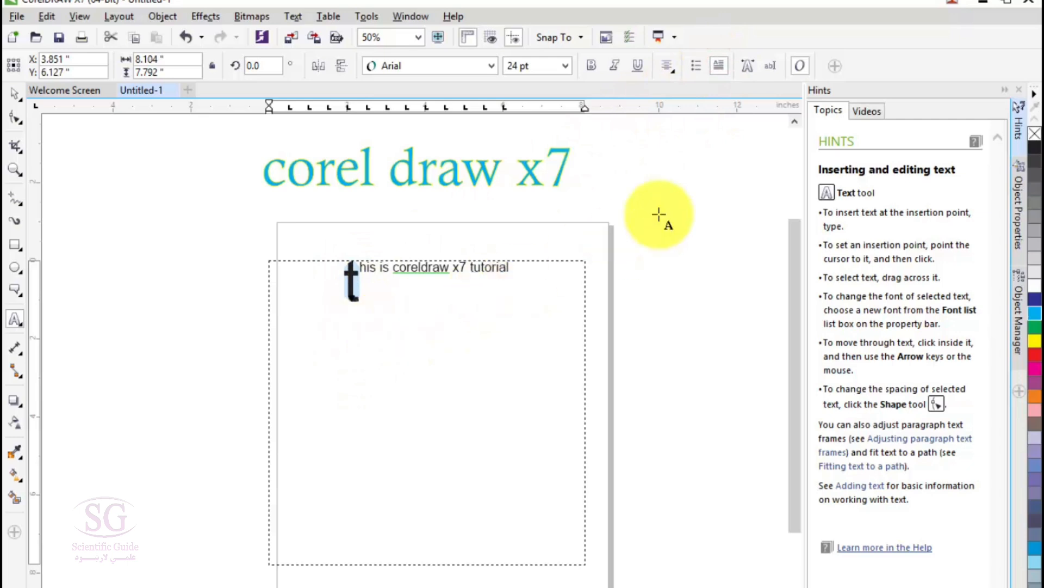
{"action": "left_click", "coordinate": [293, 17]}
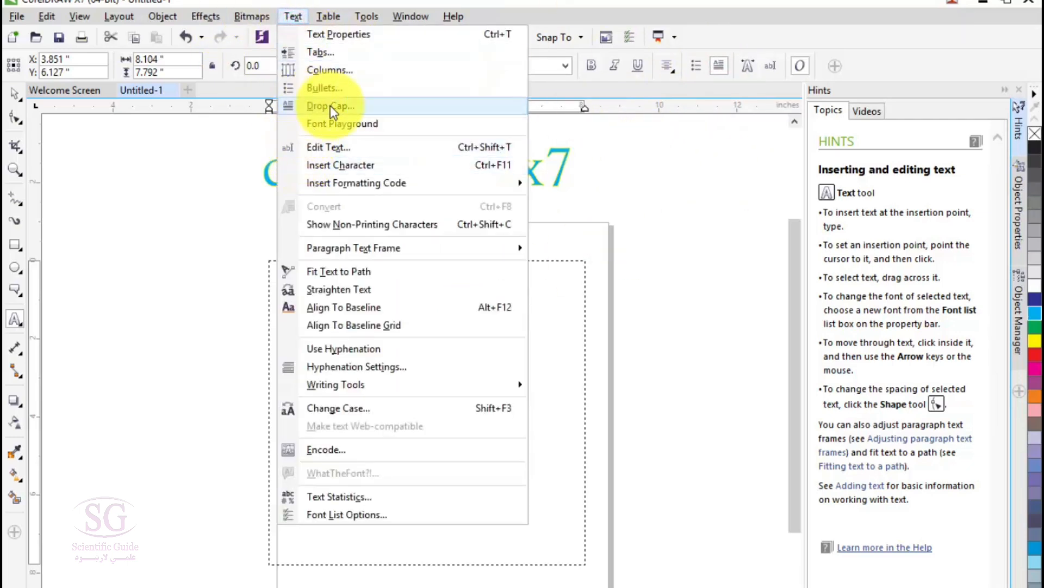
{"action": "left_click", "coordinate": [811, 8]}
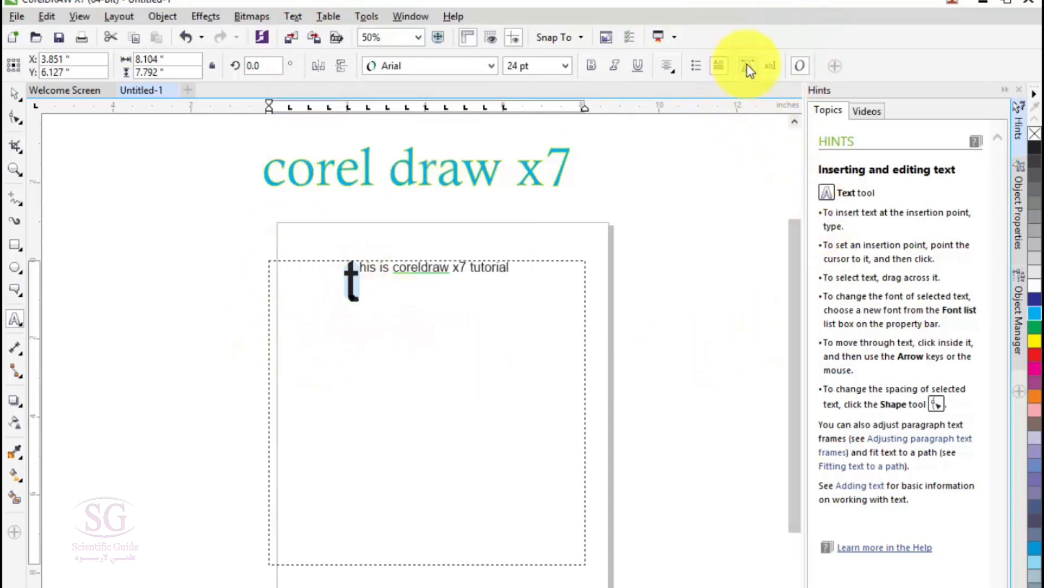
Step: Select the whole sentence in the paragraph frame and show its Text Properties
{"action": "left_click_drag", "start_coordinate": [512, 268], "coordinate": [321, 287]}
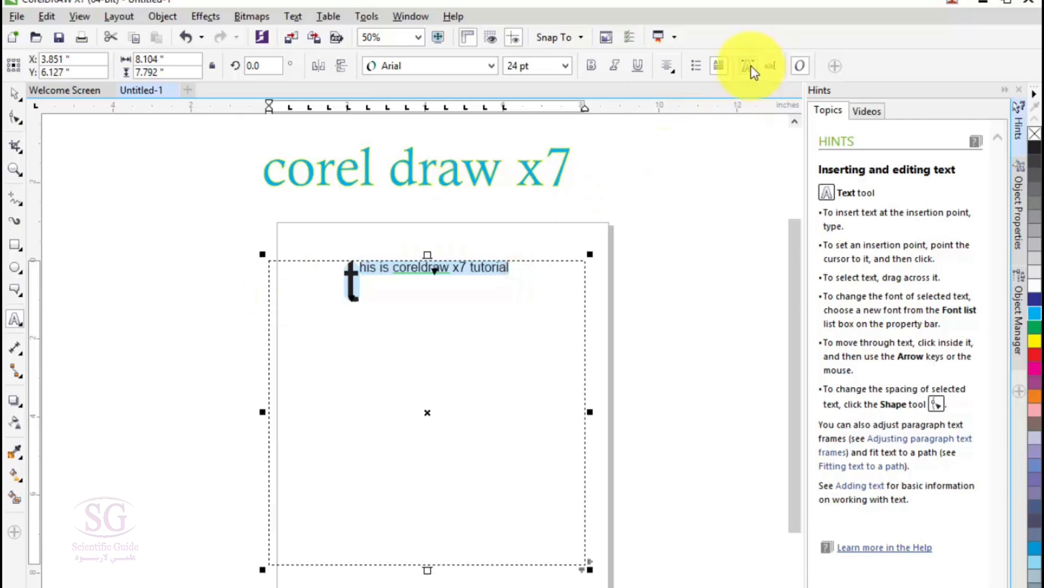
{"action": "left_click", "coordinate": [749, 67]}
{"action": "left_click", "coordinate": [748, 66]}
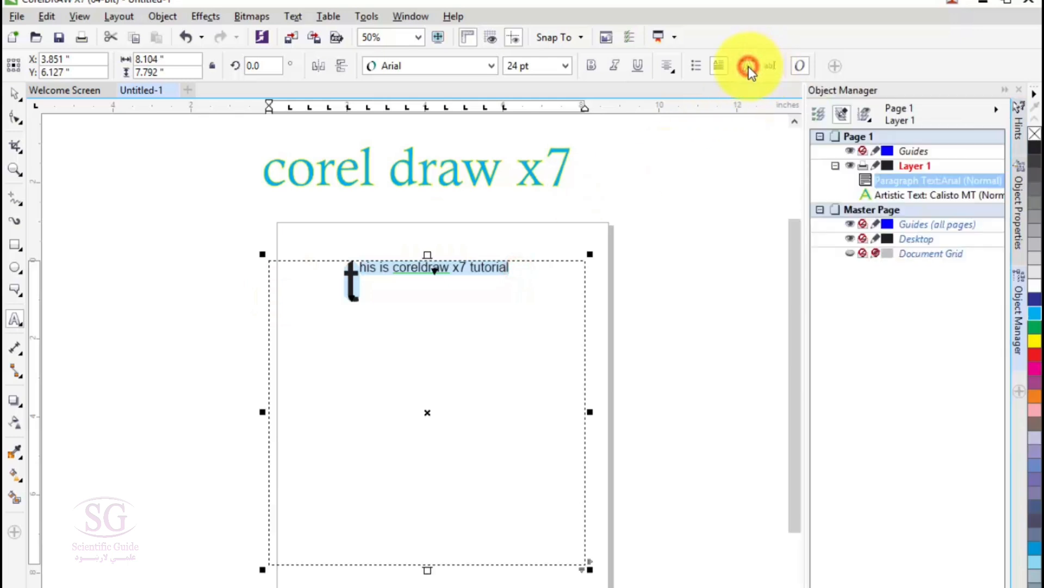
{"action": "left_click", "coordinate": [748, 67]}
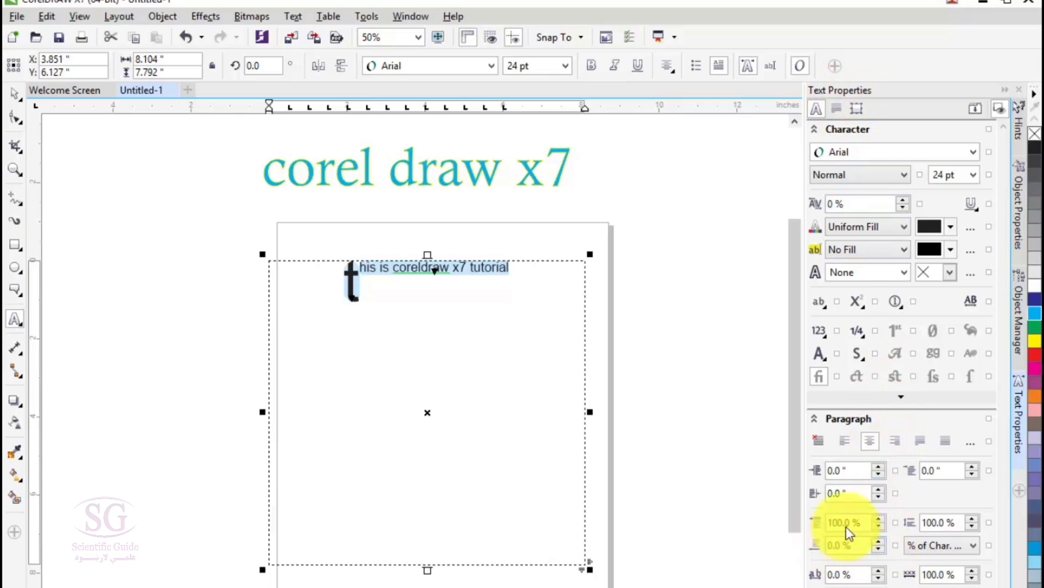
{"action": "left_click", "coordinate": [292, 17]}
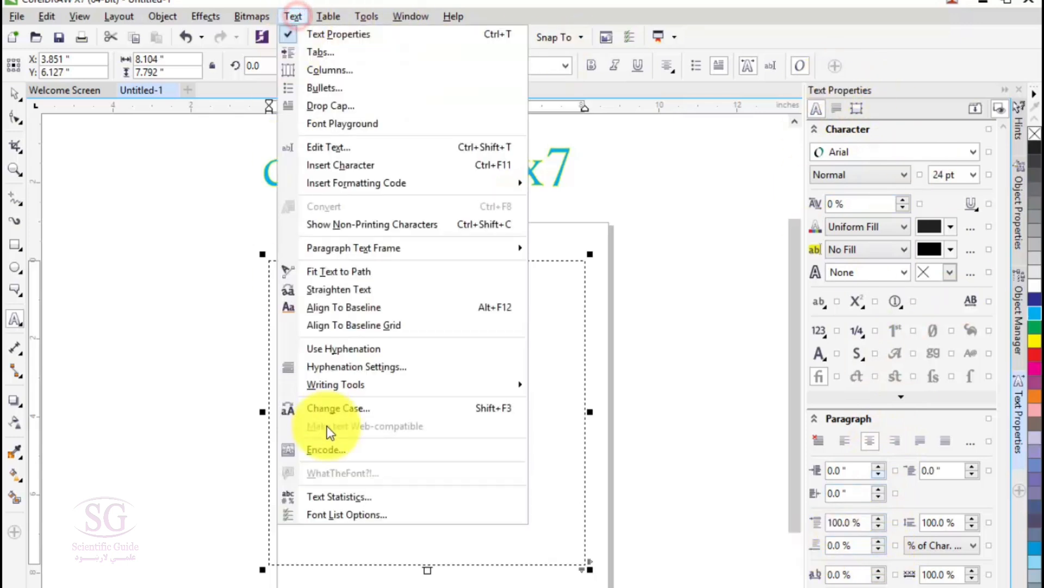
{"action": "left_click", "coordinate": [366, 17]}
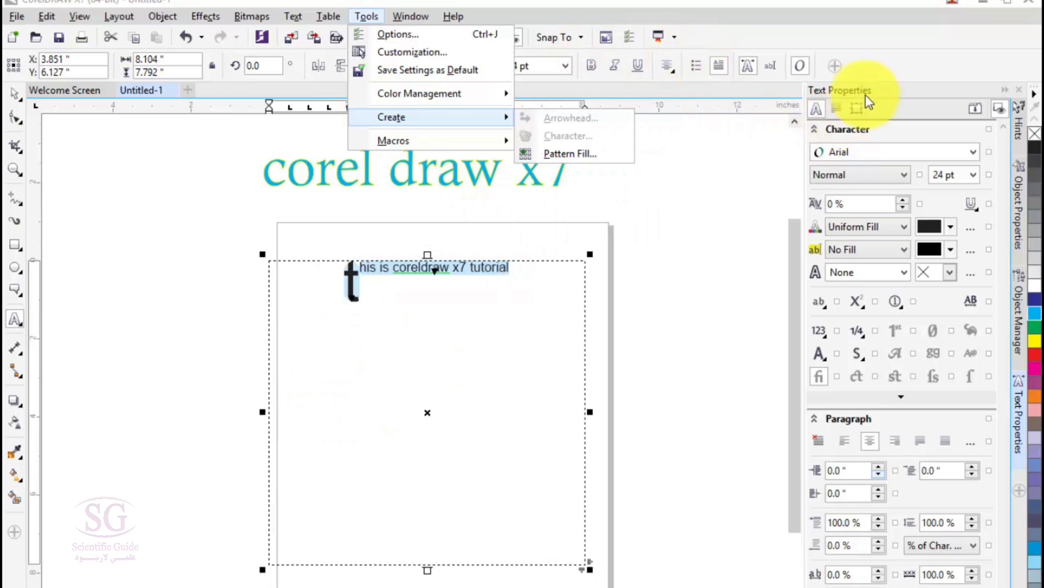
Step: View the character fill settings and the Outline Pen options for the selected text, and dismiss them without applying changes
{"action": "left_click", "coordinate": [973, 231]}
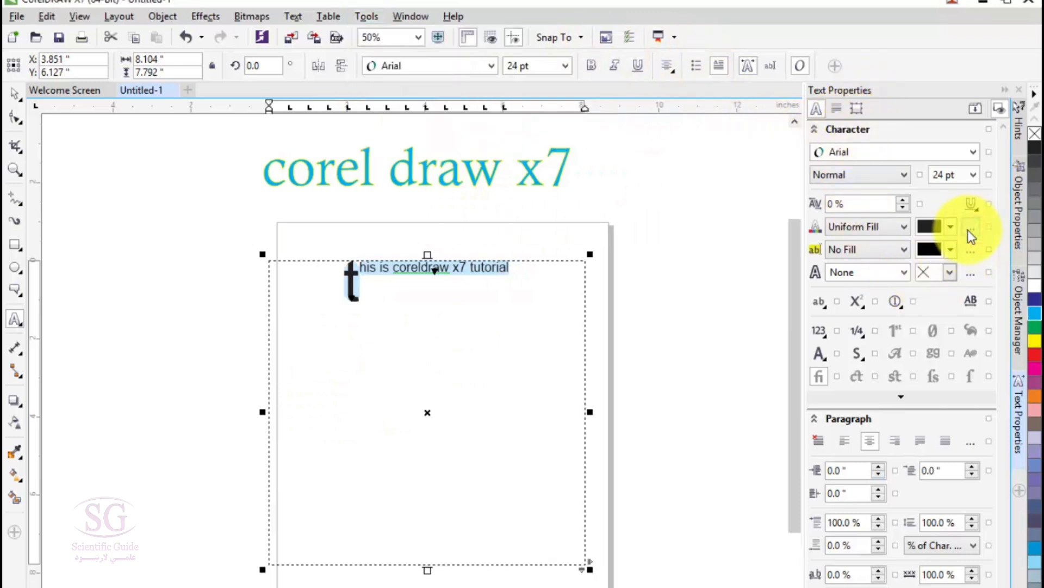
{"action": "left_click", "coordinate": [969, 229]}
{"action": "left_click", "coordinate": [754, 495]}
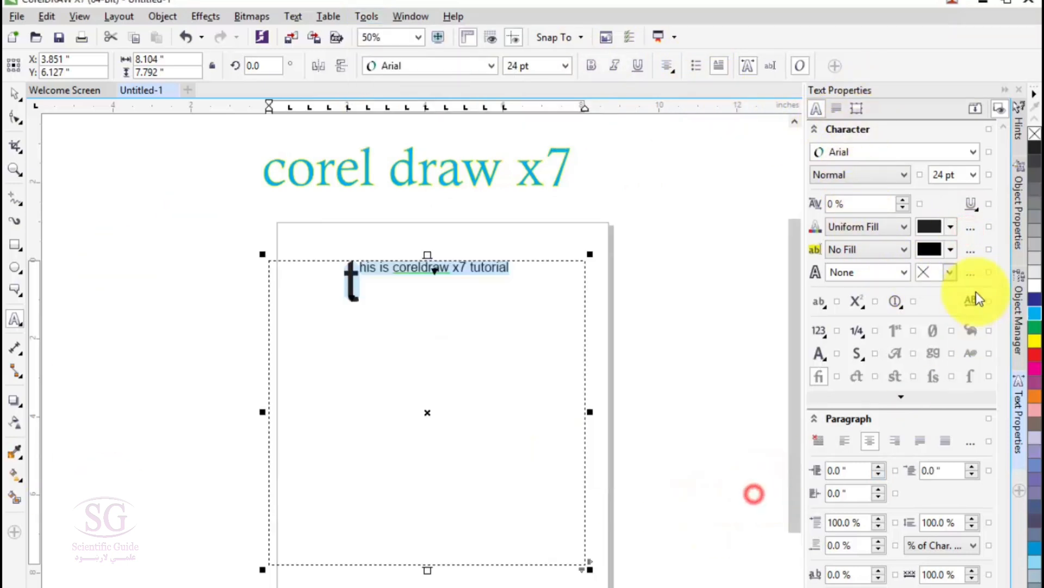
{"action": "left_click", "coordinate": [969, 273]}
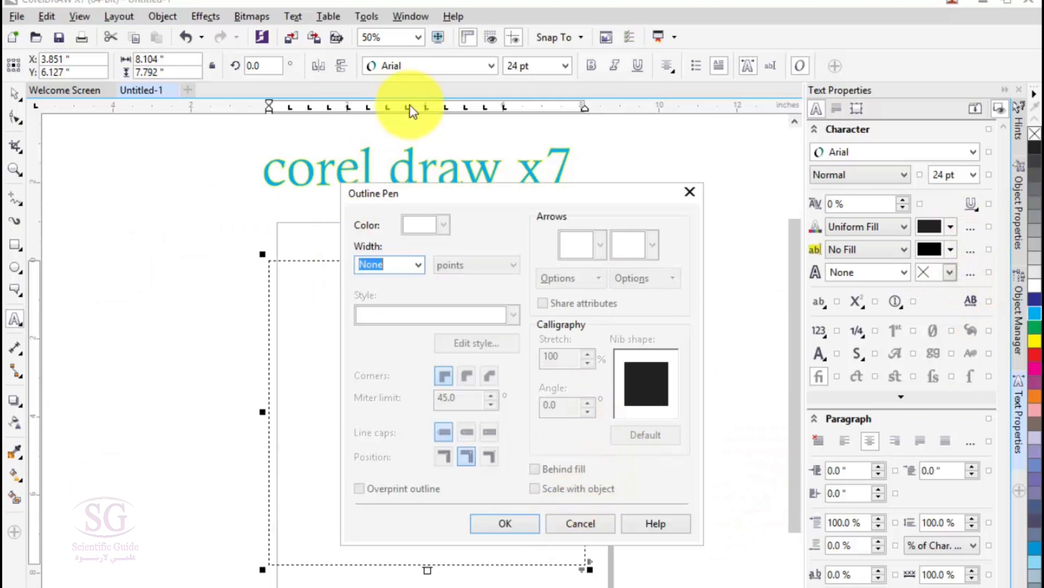
{"action": "left_click", "coordinate": [579, 523]}
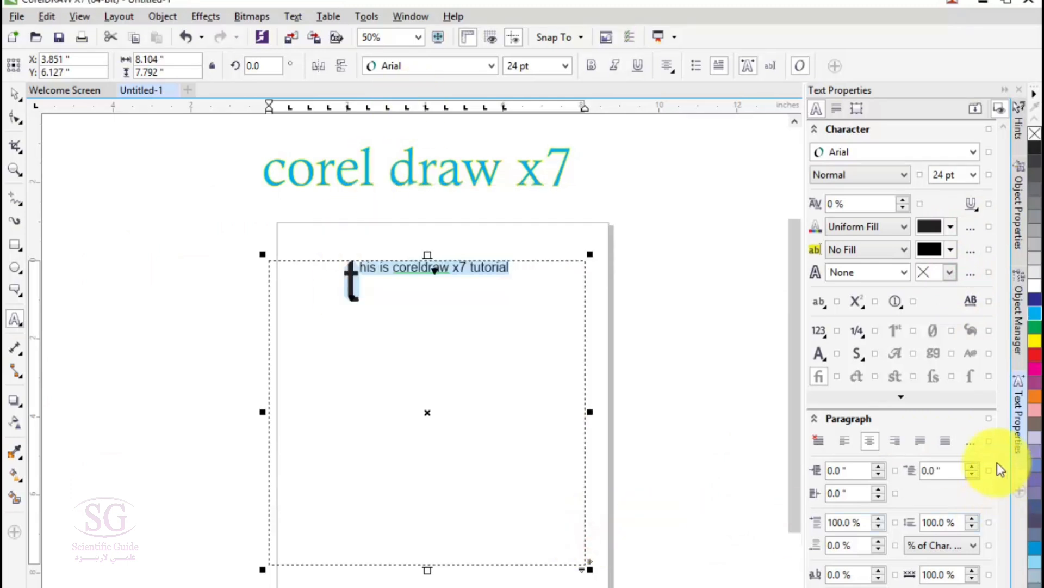
Step: Close the Text Properties and delete the paragraph text frame from the page
{"action": "left_click", "coordinate": [1000, 88]}
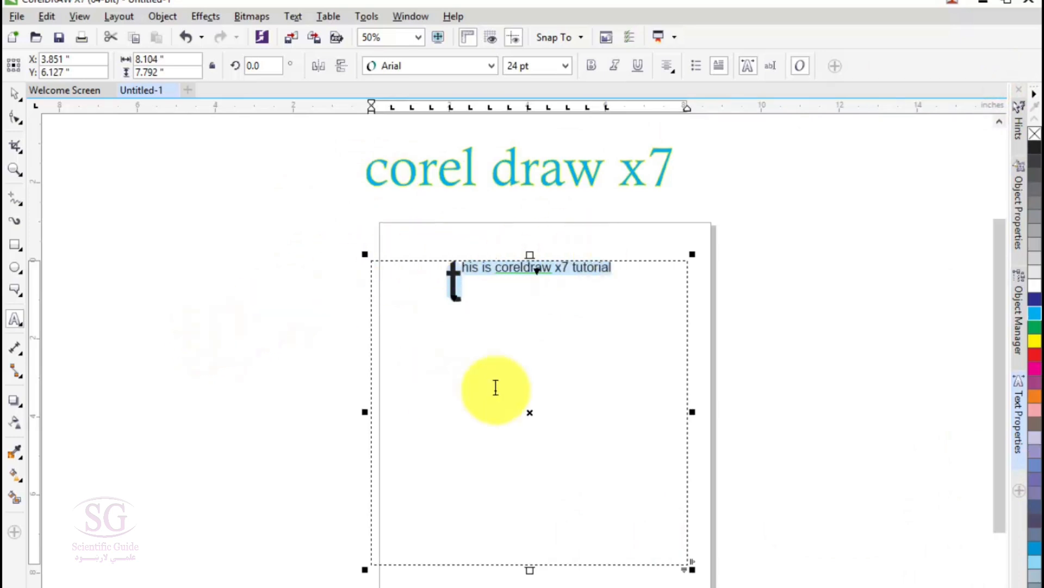
{"action": "left_click", "coordinate": [14, 94]}
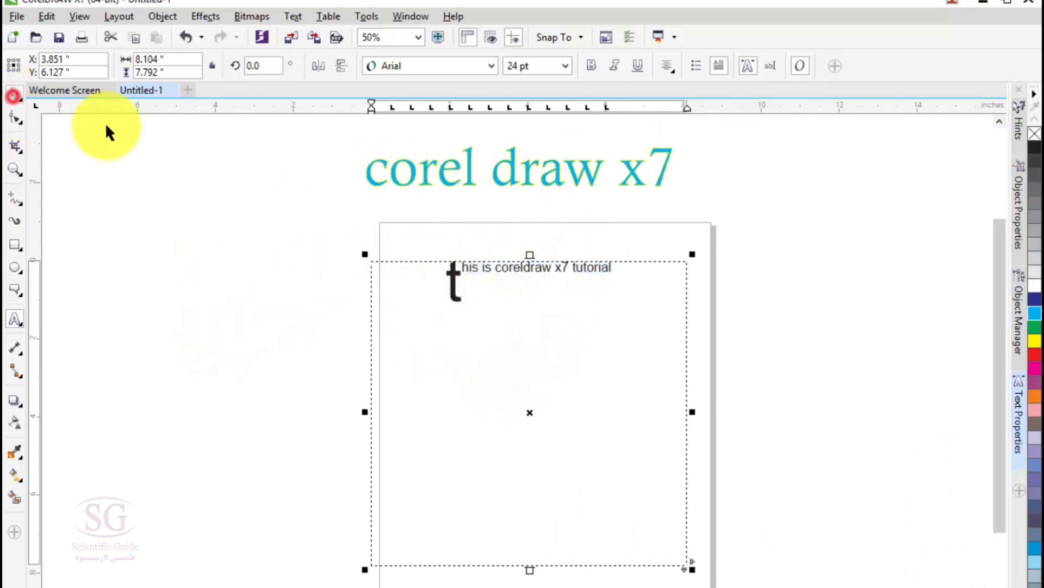
{"action": "left_click", "coordinate": [421, 263]}
{"action": "key", "text": "Delete"}
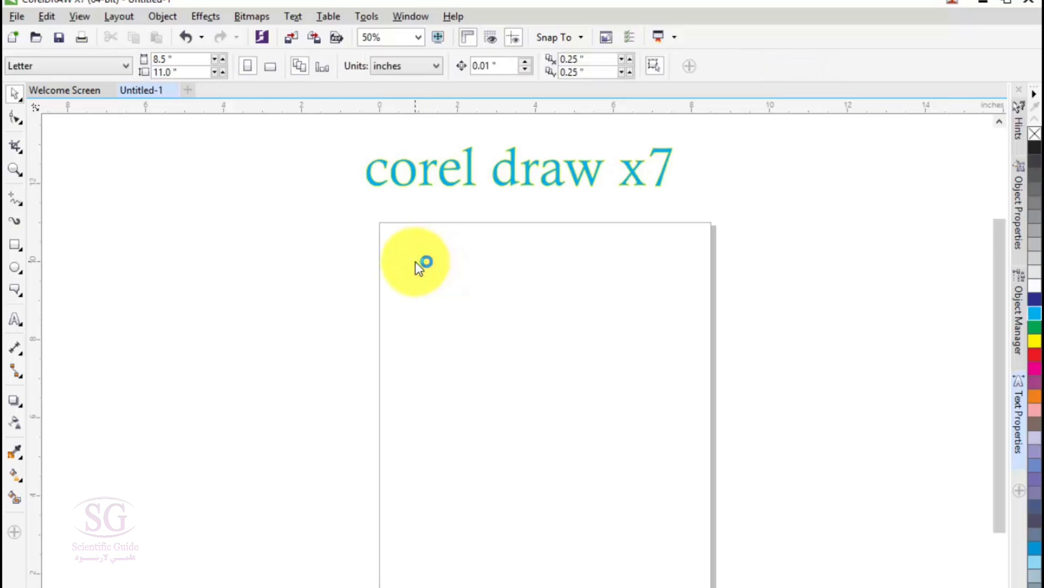
Step: Draw a table of 3 rows and 4 columns covering the page, about 8.4 by 11.03 inches, with the Table tool
{"action": "left_click", "coordinate": [15, 317]}
{"action": "left_click", "coordinate": [44, 336]}
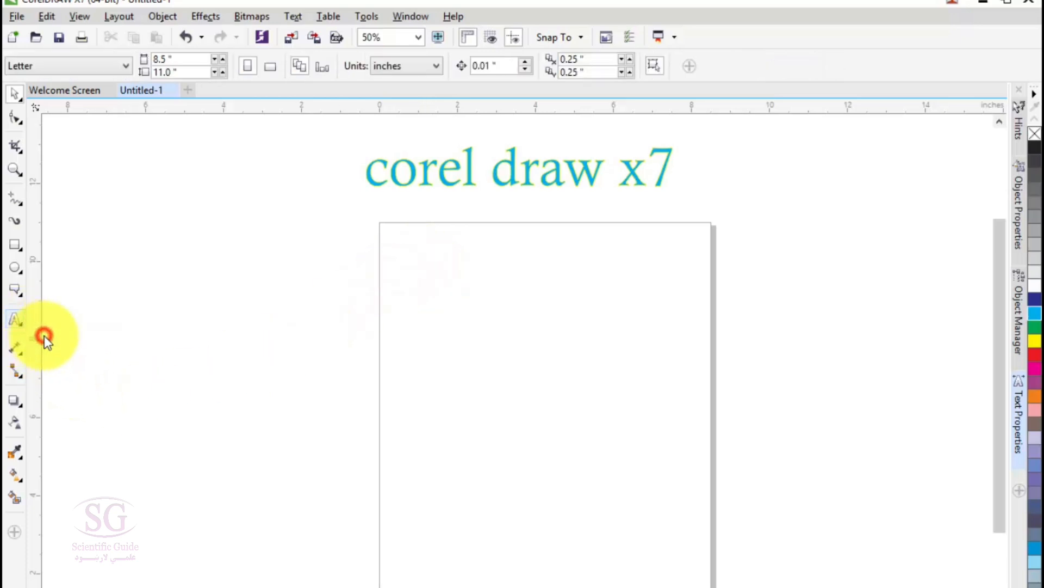
{"action": "left_click", "coordinate": [18, 286]}
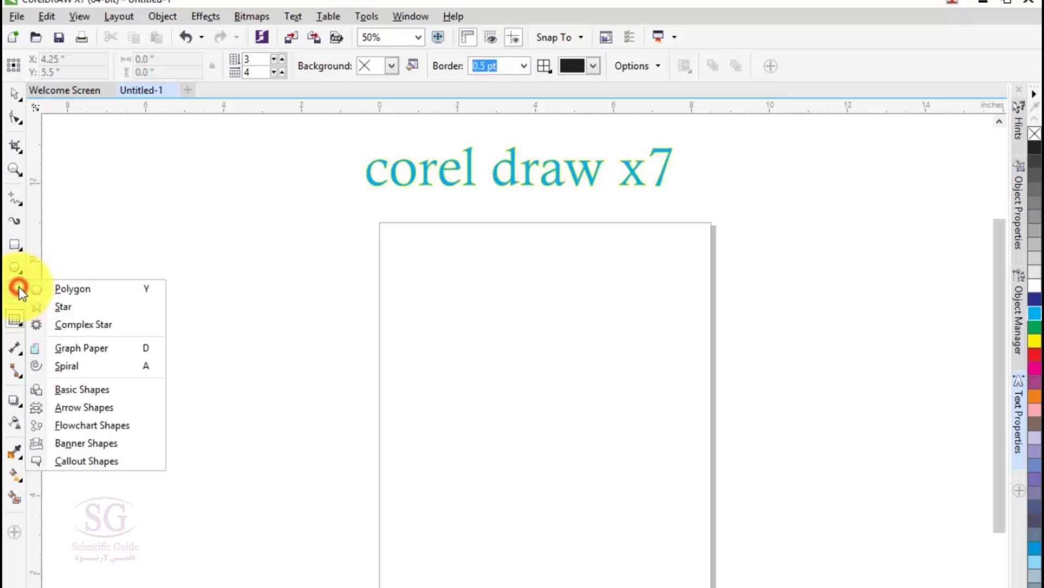
{"action": "left_click", "coordinate": [15, 317]}
{"action": "left_click", "coordinate": [50, 340]}
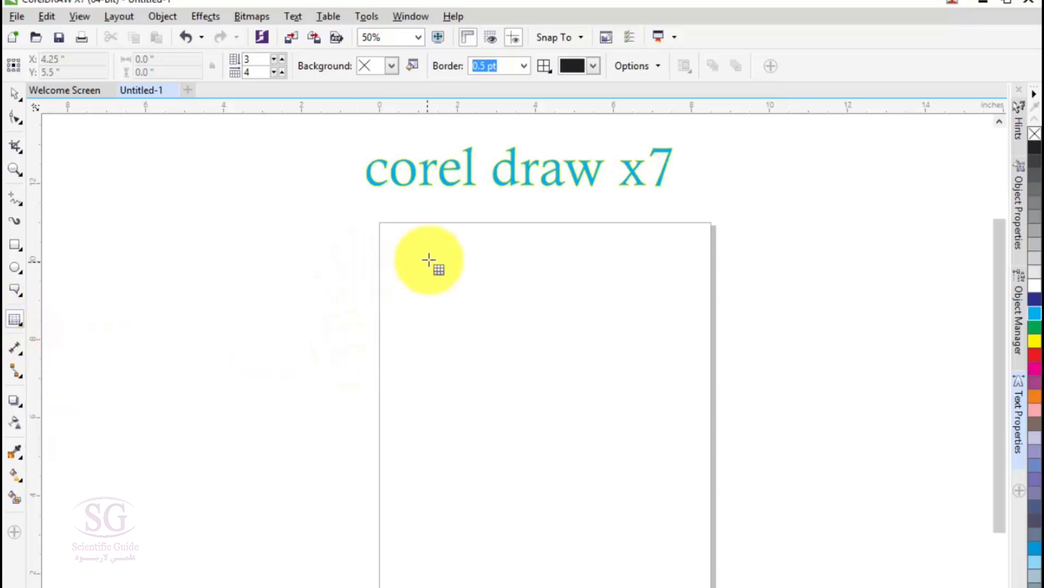
{"action": "left_click_drag", "start_coordinate": [381, 221], "coordinate": [709, 587]}
Step: Try entering filler text in the table's first cell, and delete all of it again
{"action": "left_click", "coordinate": [410, 251]}
{"action": "left_click", "coordinate": [409, 254]}
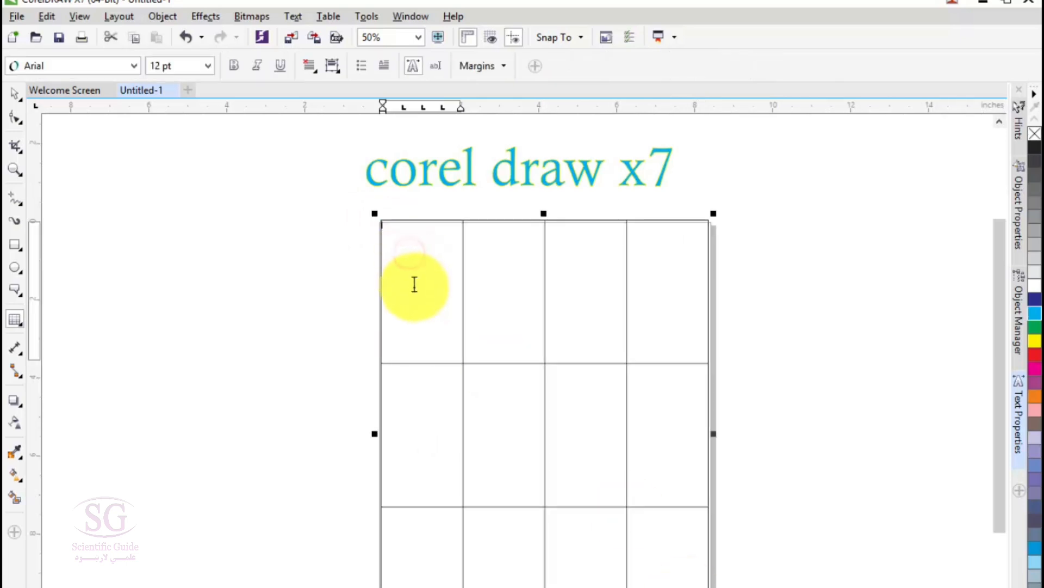
{"action": "type", "text": "fdgdfgsdfgsdfgsdfgsdfgsdfg"}
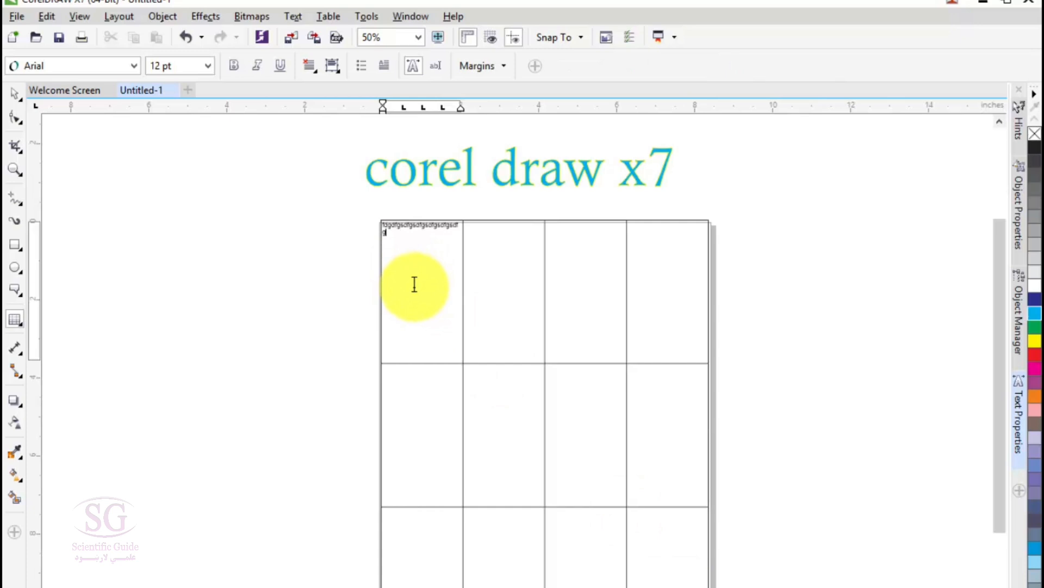
{"action": "type", "text": "sdfgsdfgdsfg"}
{"action": "key", "text": "ctrl+a"}
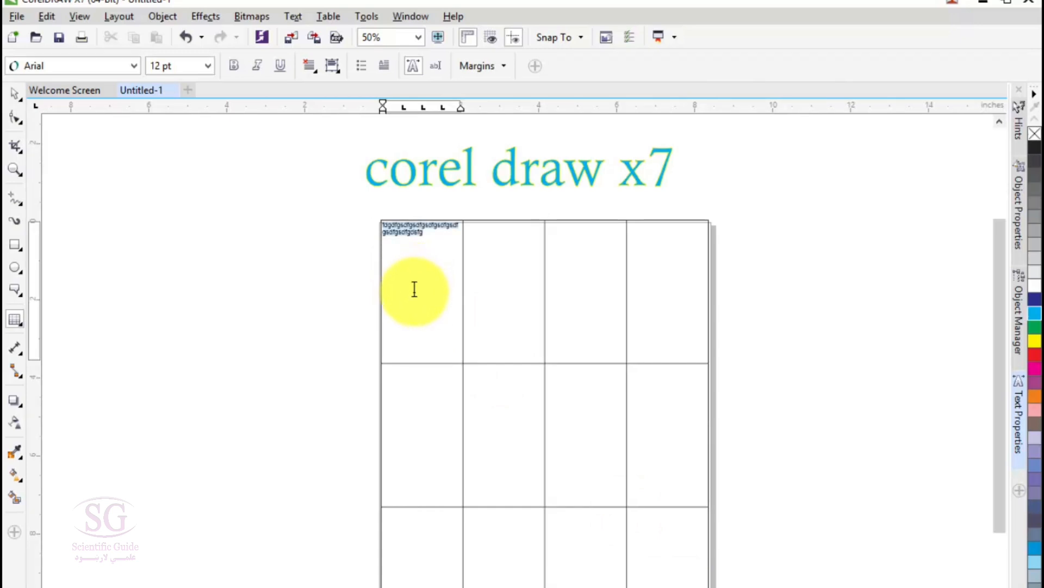
{"action": "key", "text": "Delete"}
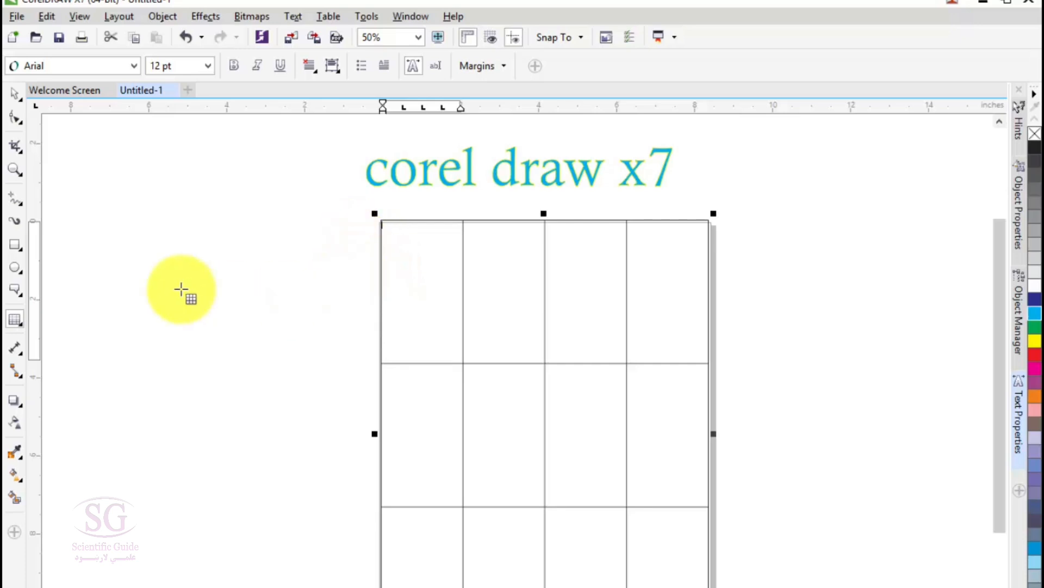
Step: Select the table, raise its row count to 6 and reduce it back to 3
{"action": "left_click", "coordinate": [15, 93]}
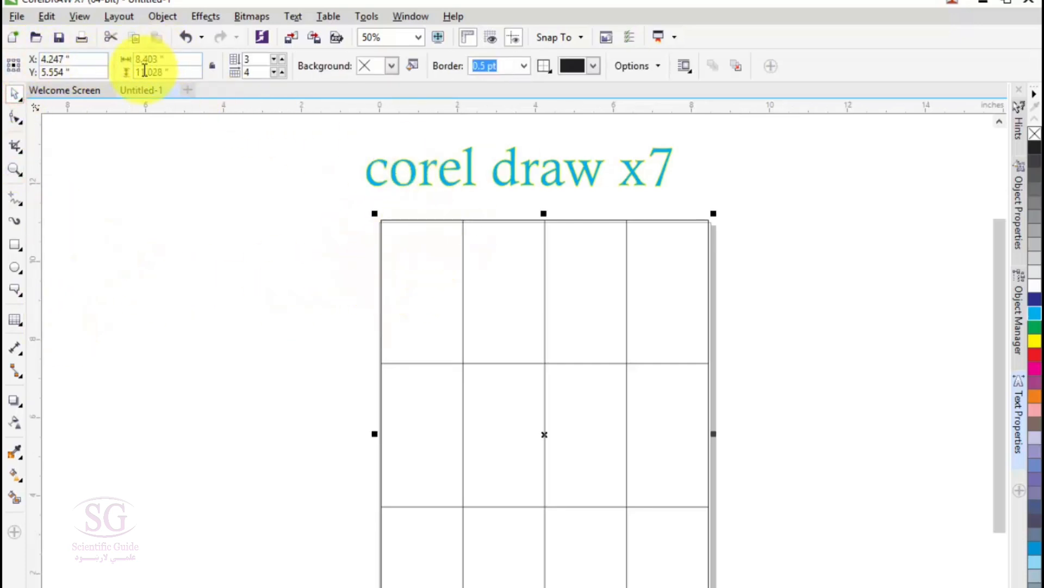
{"action": "left_click", "coordinate": [282, 59]}
{"action": "left_click", "coordinate": [283, 59]}
{"action": "left_click", "coordinate": [282, 59]}
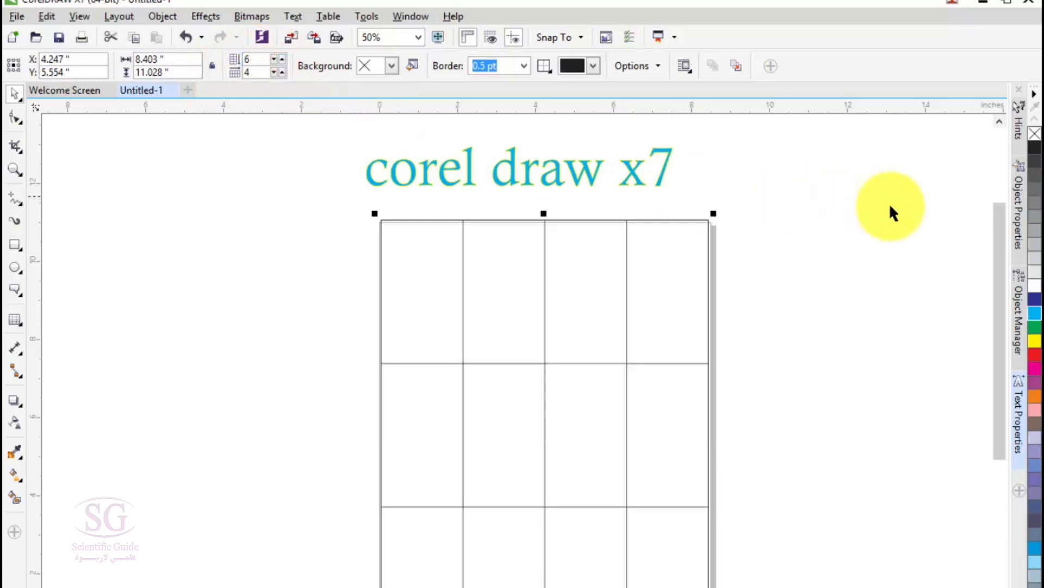
{"action": "mouse_move", "coordinate": [1000, 282]}
{"action": "left_mouse_down"}
{"action": "mouse_move", "coordinate": [1003, 439]}
{"action": "mouse_move", "coordinate": [925, 423]}
{"action": "left_mouse_up"}
{"action": "scroll", "coordinate": [854, 435], "scroll_direction": "down", "scroll_amount": 1}
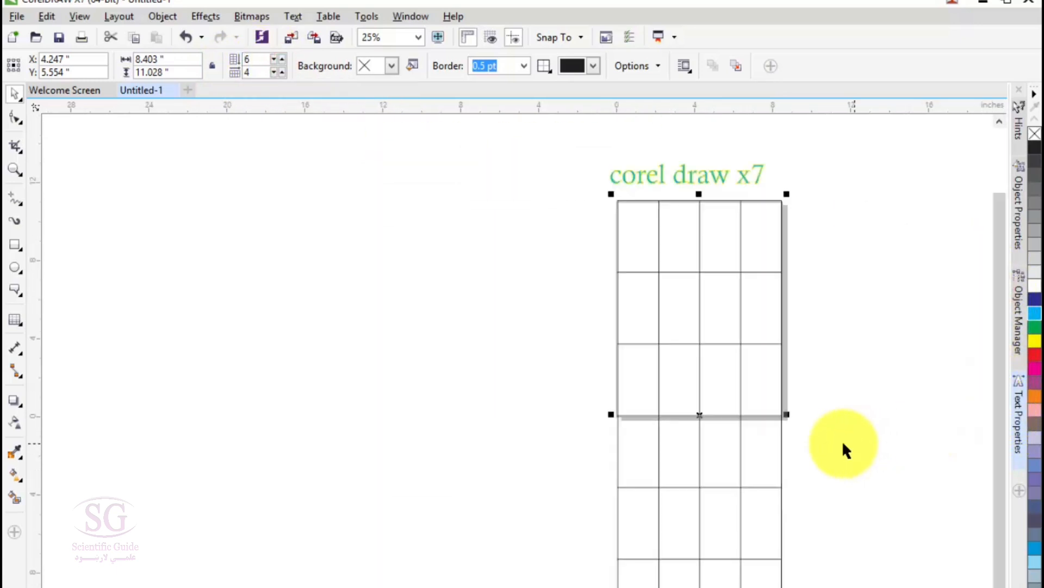
{"action": "left_click", "coordinate": [279, 59]}
{"action": "left_click", "coordinate": [273, 58]}
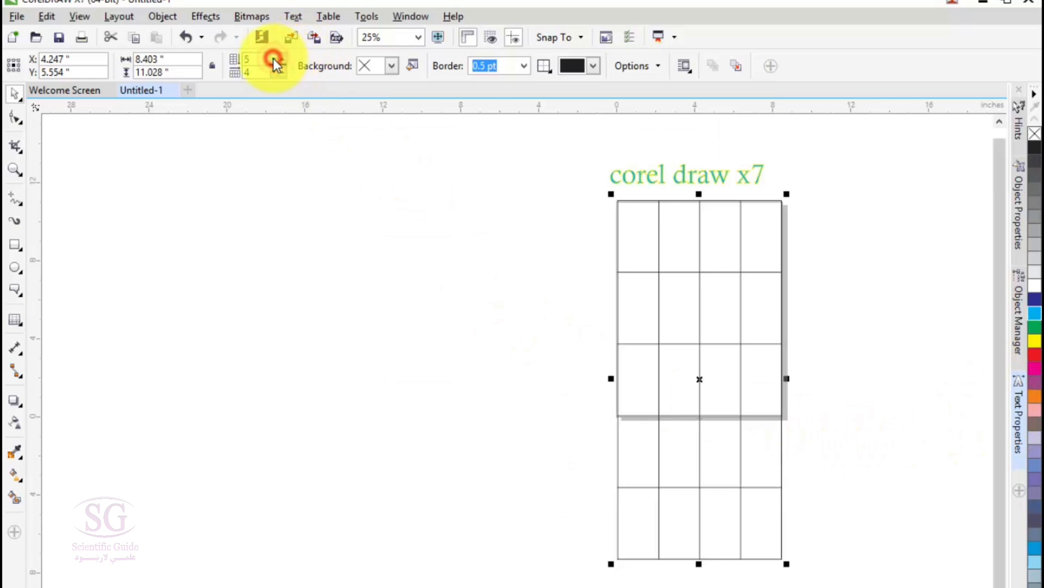
{"action": "left_click", "coordinate": [273, 58]}
{"action": "left_click", "coordinate": [273, 58]}
Step: Set the table to 7 columns and move it off the page into the empty area on its left
{"action": "left_click", "coordinate": [282, 73]}
{"action": "left_click", "coordinate": [283, 73]}
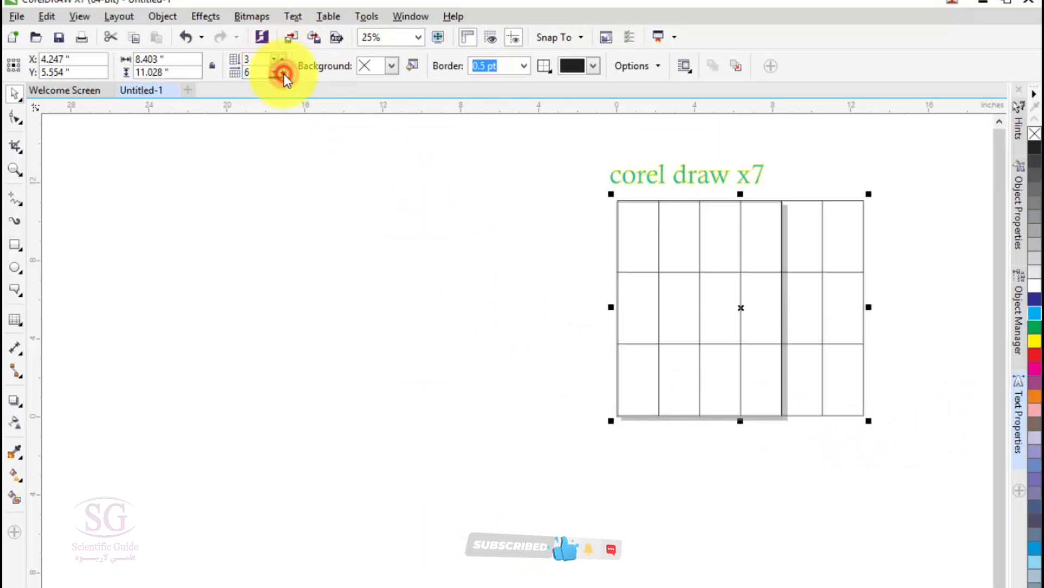
{"action": "left_click", "coordinate": [282, 73]}
{"action": "left_click", "coordinate": [282, 73]}
{"action": "left_click", "coordinate": [282, 73]}
{"action": "left_click", "coordinate": [275, 72]}
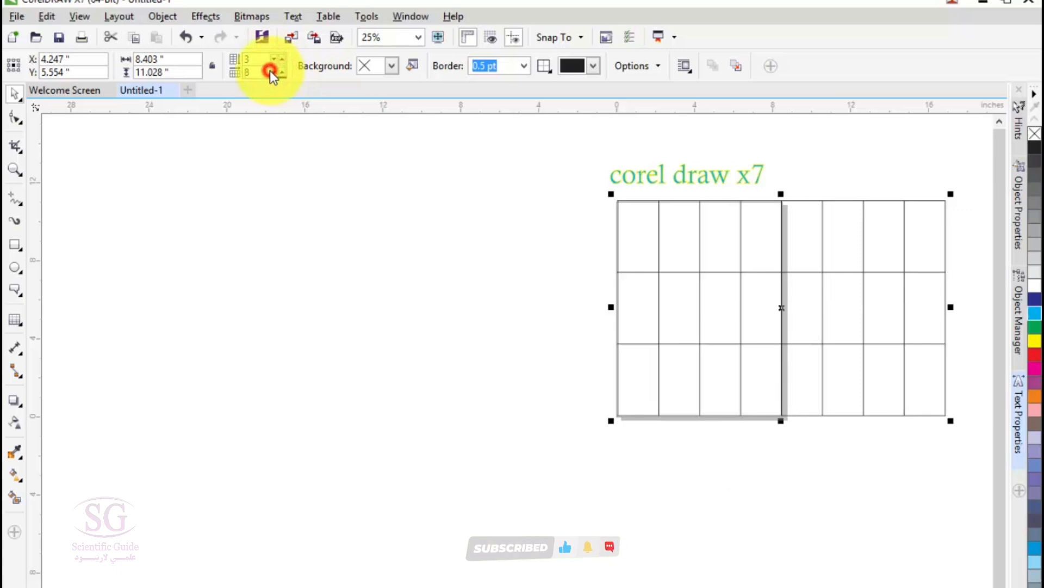
{"action": "left_click", "coordinate": [273, 72]}
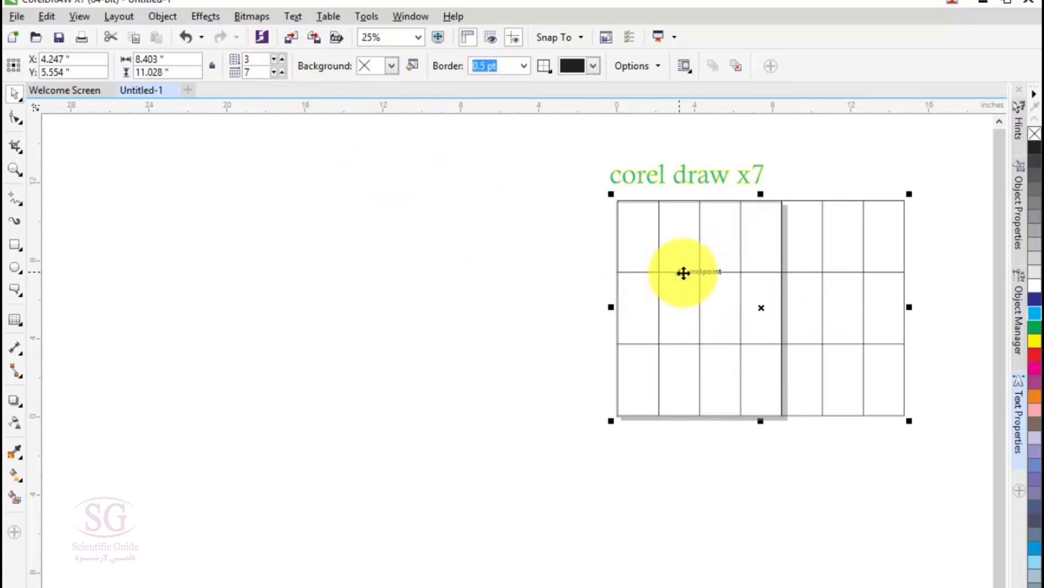
{"action": "left_click_drag", "start_coordinate": [709, 289], "coordinate": [346, 299]}
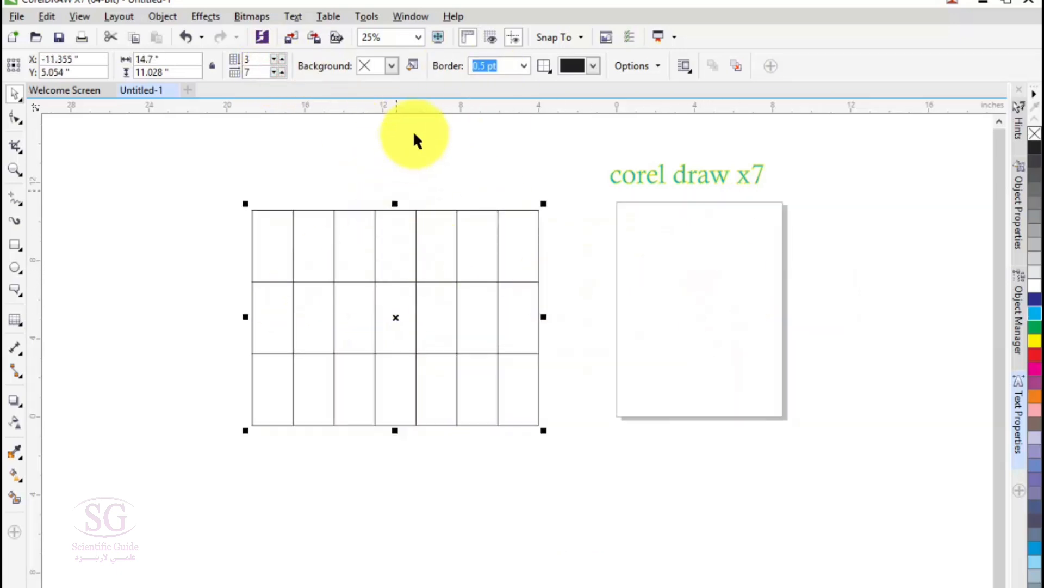
Step: Apply an Ice Blue background to the table and view its Edit Fill options without changing them
{"action": "left_click", "coordinate": [391, 65]}
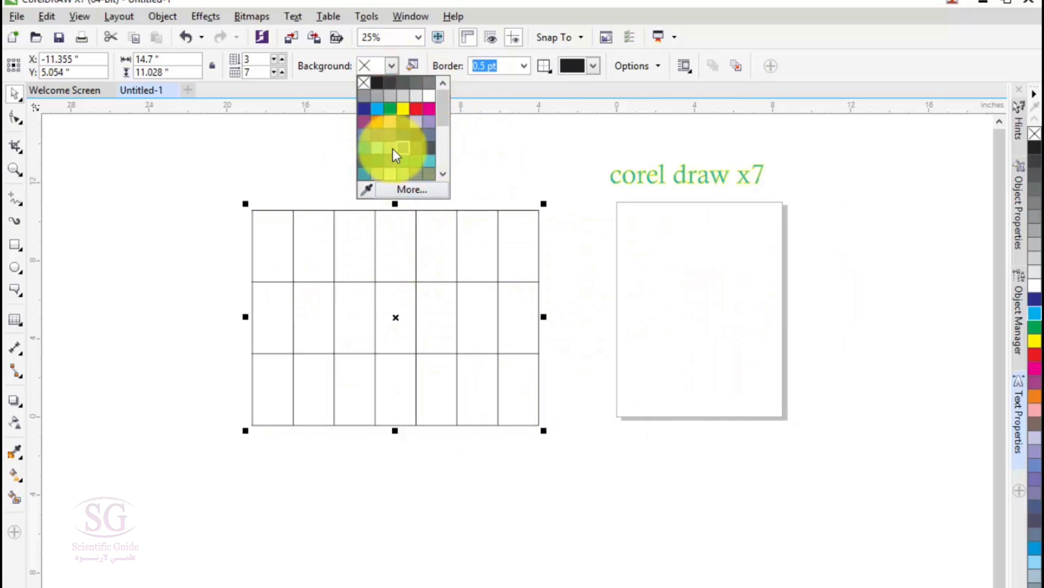
{"action": "left_click", "coordinate": [380, 144]}
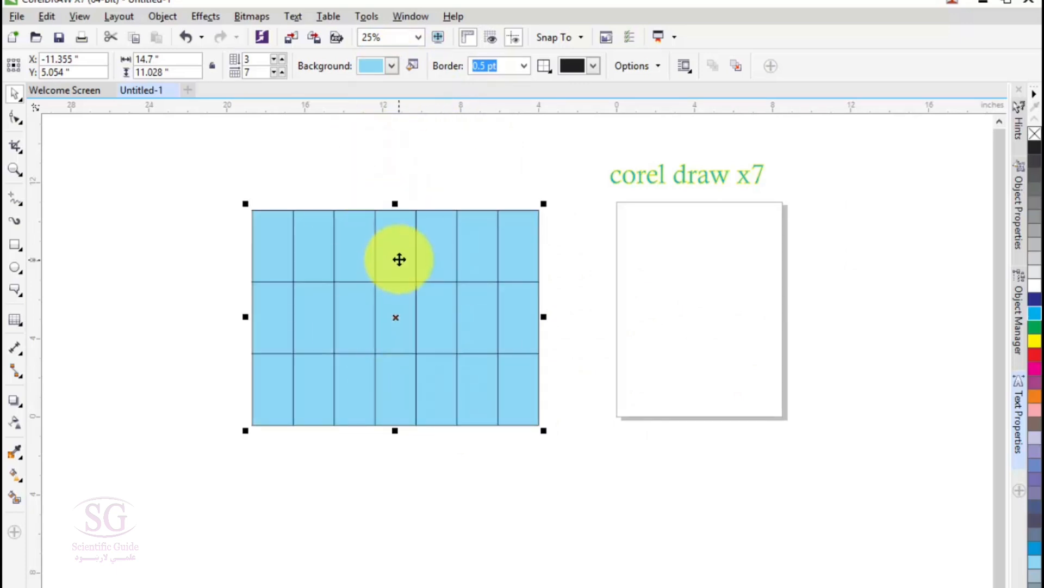
{"action": "left_click", "coordinate": [412, 65]}
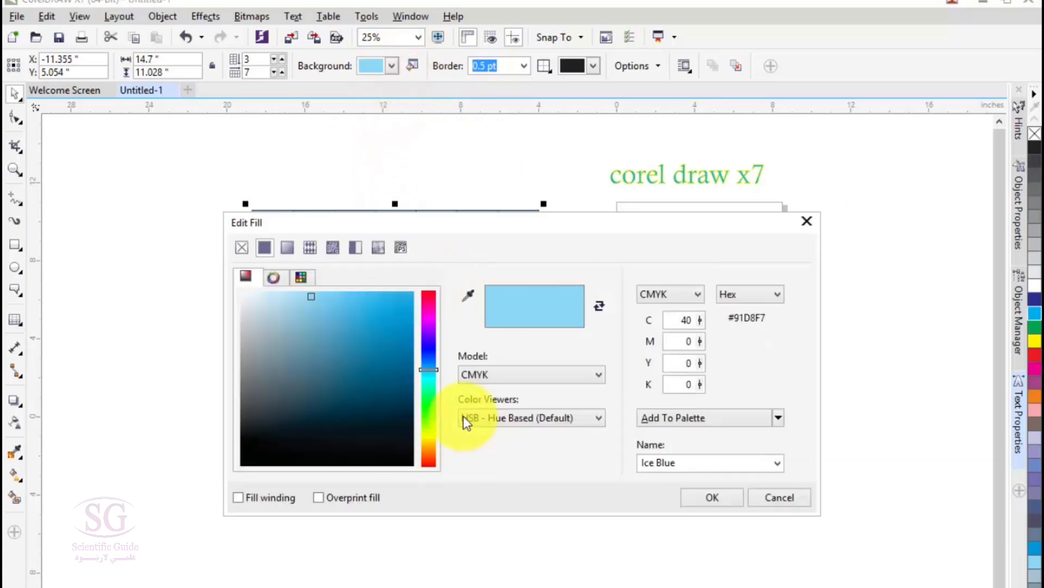
{"action": "left_click_drag", "start_coordinate": [491, 219], "coordinate": [541, 278]}
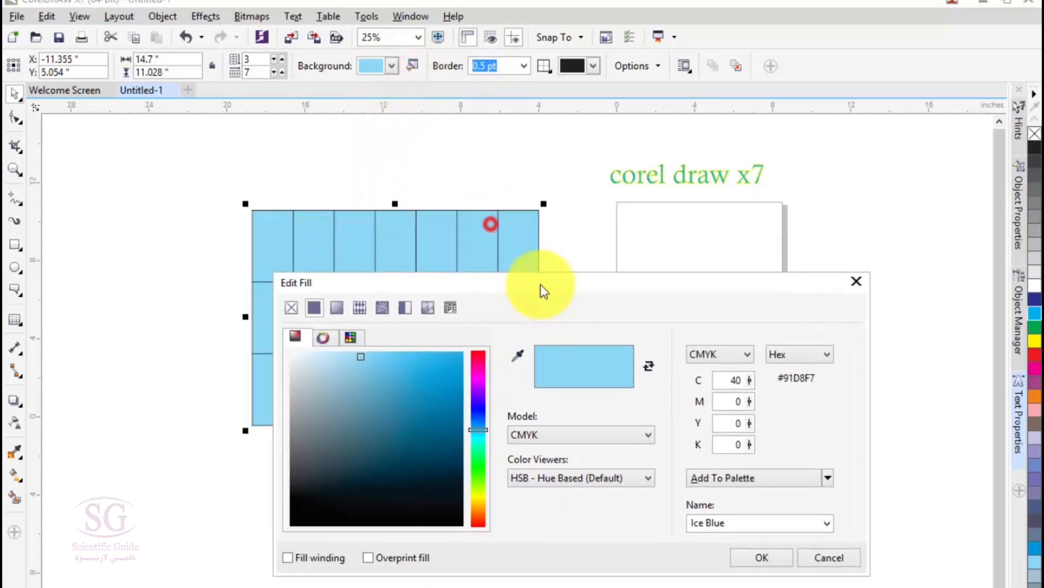
{"action": "left_click", "coordinate": [814, 558]}
Step: Change the table background to Cyan and view its Edit Fill options without changing them
{"action": "left_click", "coordinate": [392, 66]}
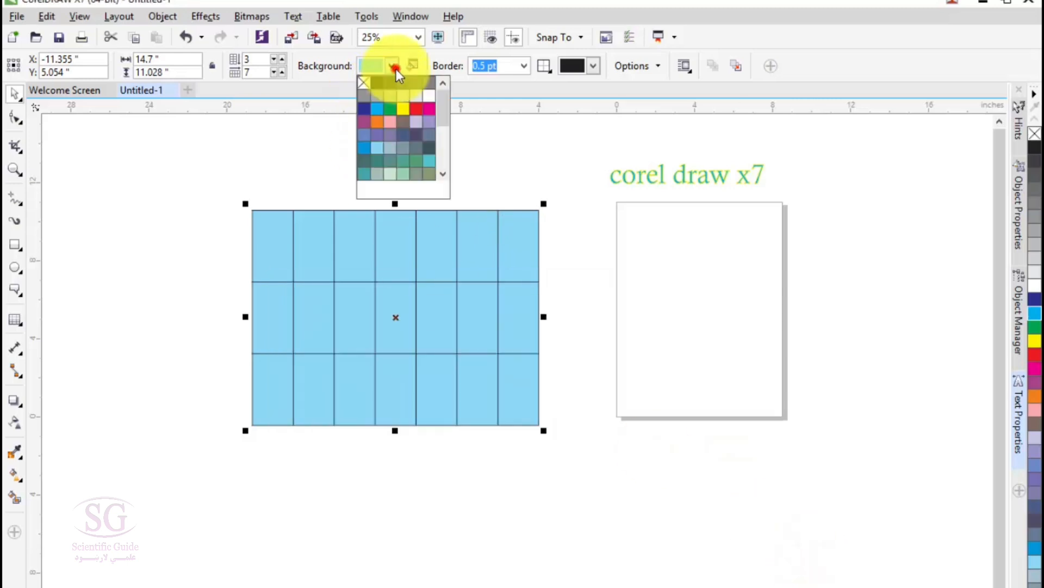
{"action": "left_click", "coordinate": [377, 111]}
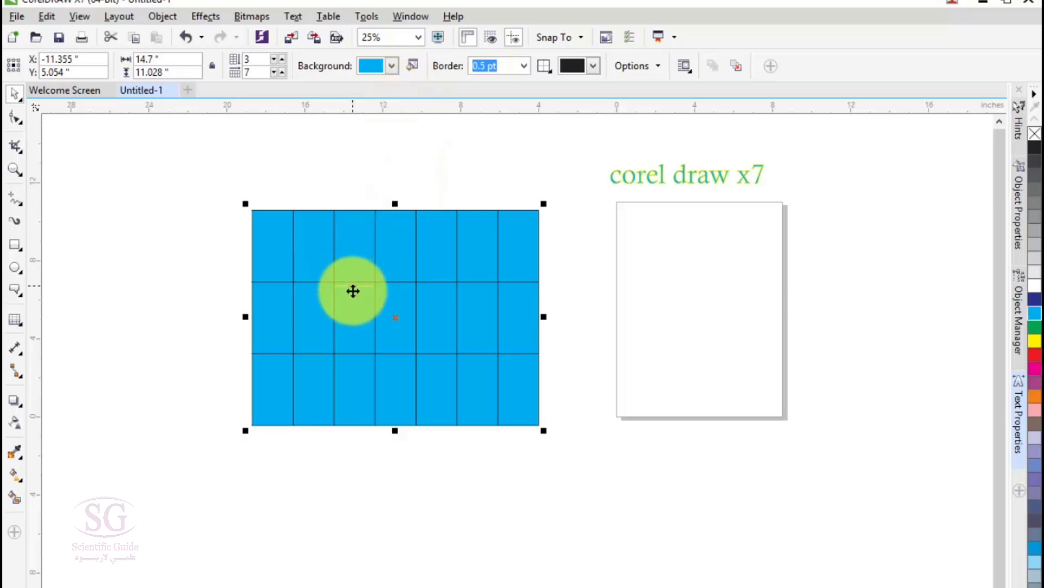
{"action": "left_click", "coordinate": [412, 66]}
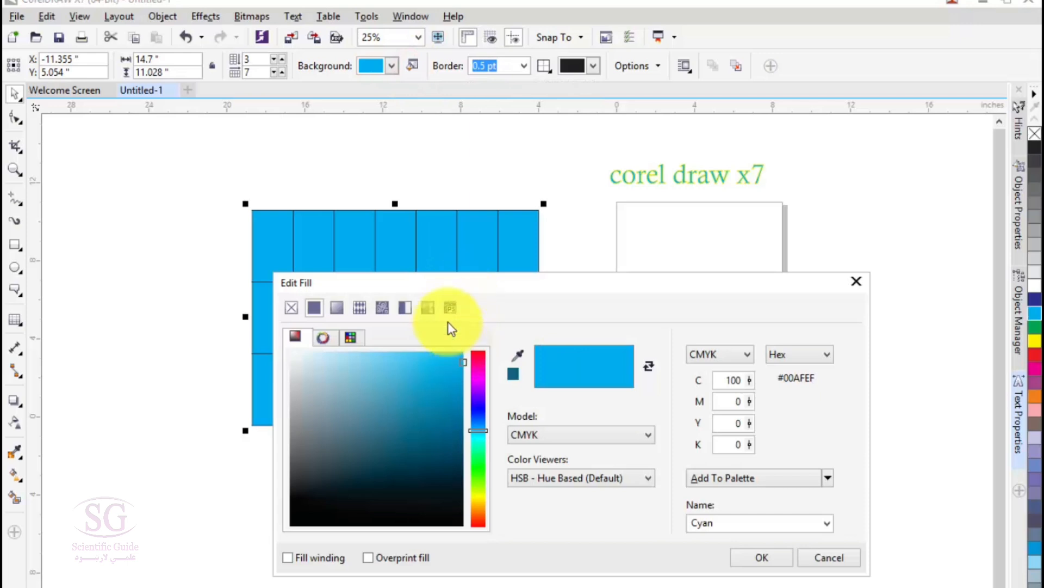
{"action": "left_click_drag", "start_coordinate": [427, 288], "coordinate": [351, 268]}
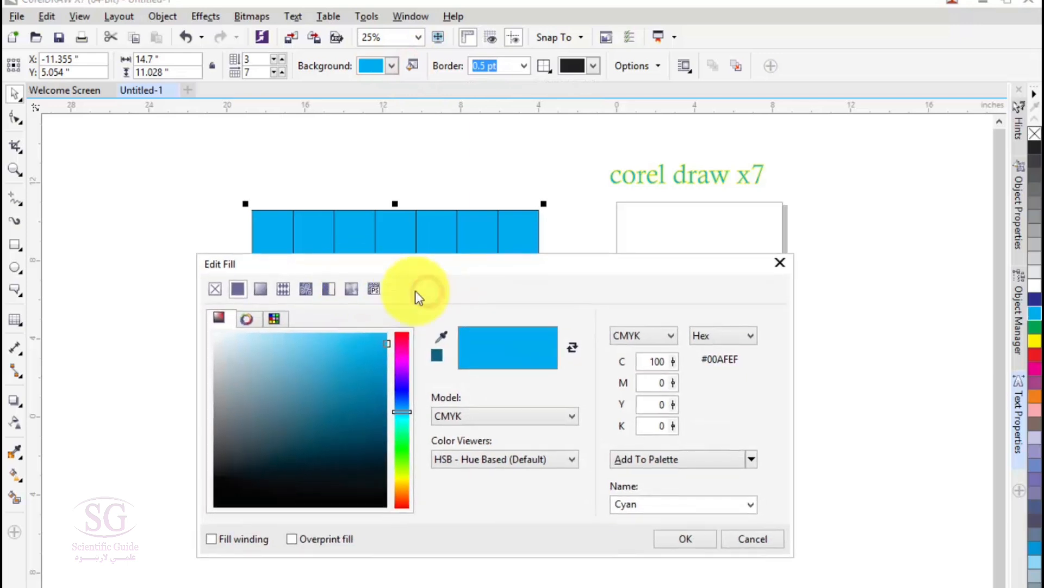
{"action": "left_click", "coordinate": [759, 539]}
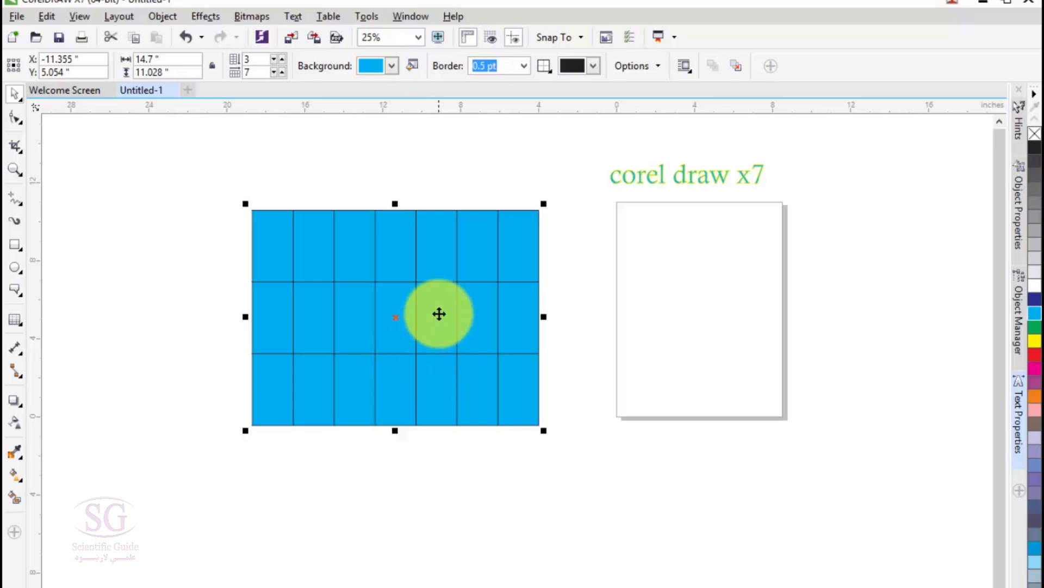
Step: Edit the table's background fill, choosing a uniform dark blue with C 89, M 79, Y 0, K 0
{"action": "left_click", "coordinate": [413, 66]}
{"action": "left_click_drag", "start_coordinate": [311, 266], "coordinate": [637, 201]}
{"action": "left_click", "coordinate": [395, 249]}
{"action": "left_click", "coordinate": [553, 228]}
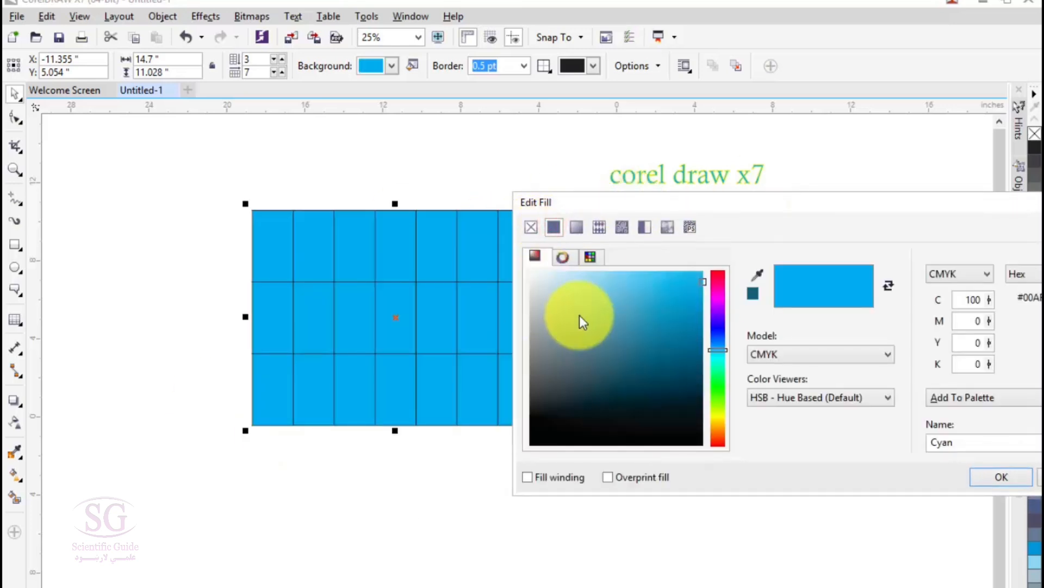
{"action": "left_click", "coordinate": [658, 331]}
{"action": "left_click", "coordinate": [688, 305]}
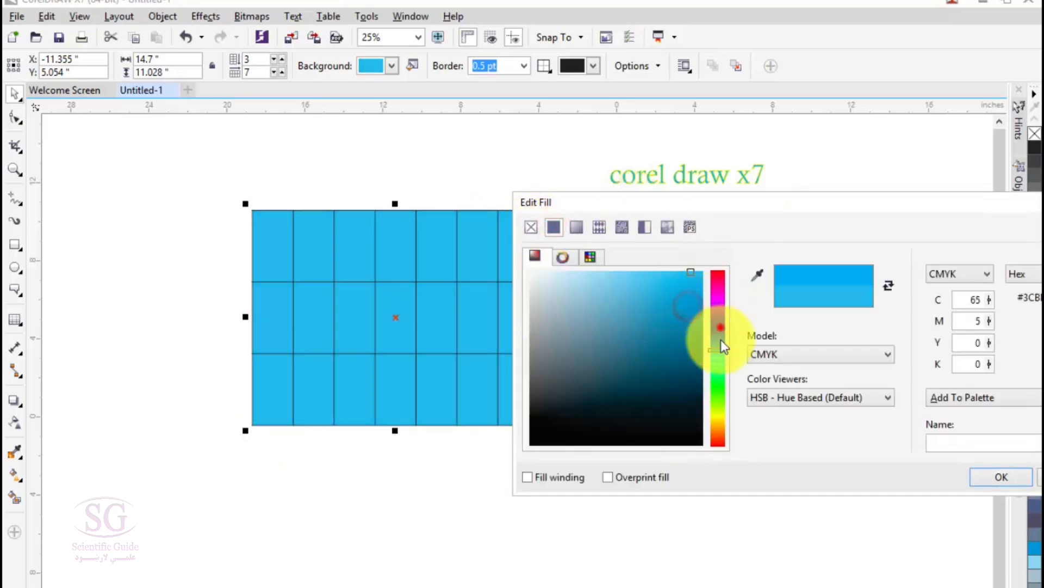
{"action": "left_click_drag", "start_coordinate": [722, 346], "coordinate": [718, 325]}
{"action": "left_click", "coordinate": [655, 315]}
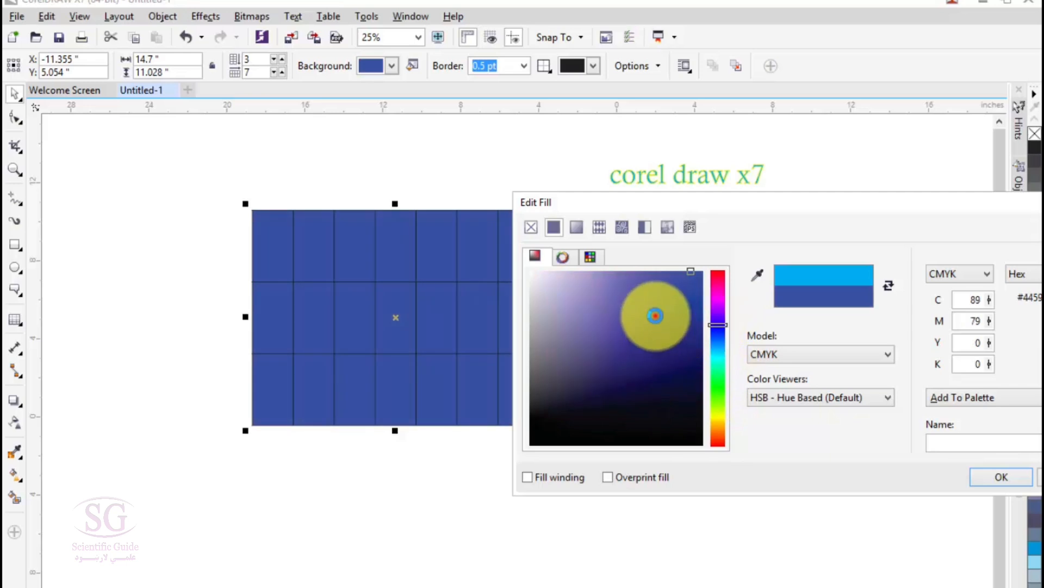
Step: Keep the CMYK colour model for the table fill and set the color viewer to HSB - Wheel Based
{"action": "left_click_drag", "start_coordinate": [736, 203], "coordinate": [619, 107]}
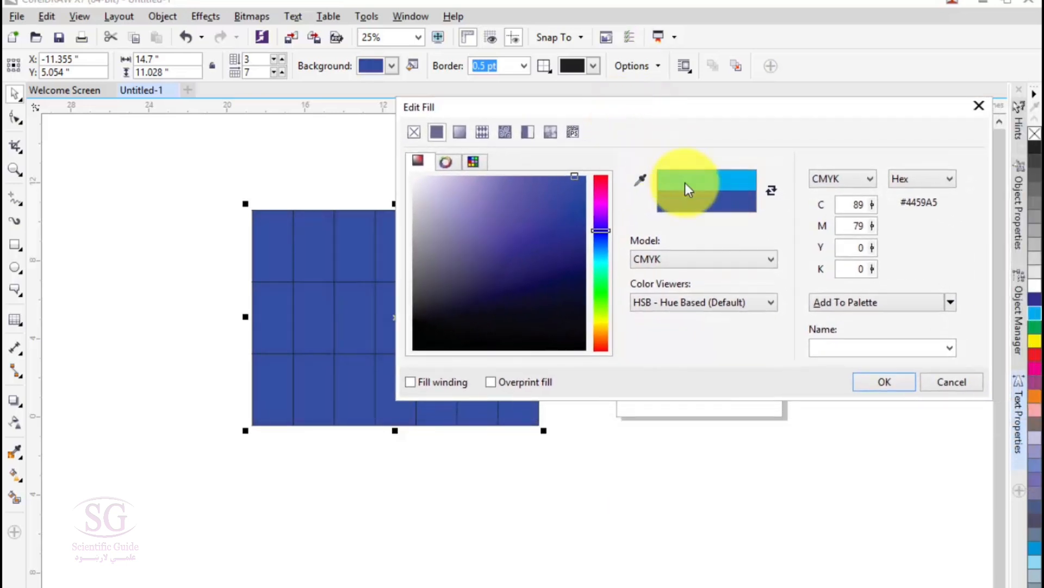
{"action": "left_click", "coordinate": [647, 262]}
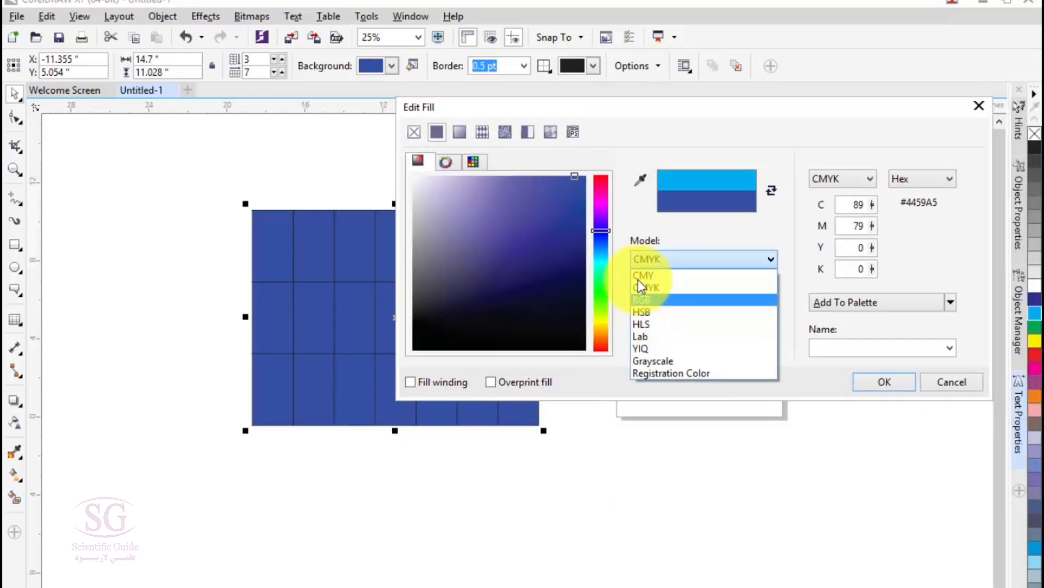
{"action": "left_click", "coordinate": [637, 290]}
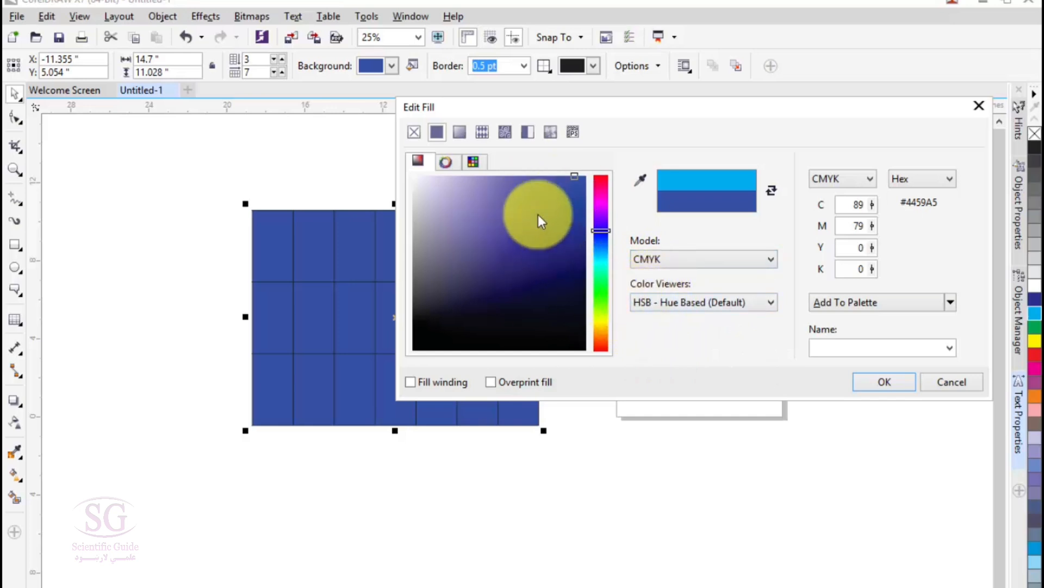
{"action": "left_click", "coordinate": [687, 302]}
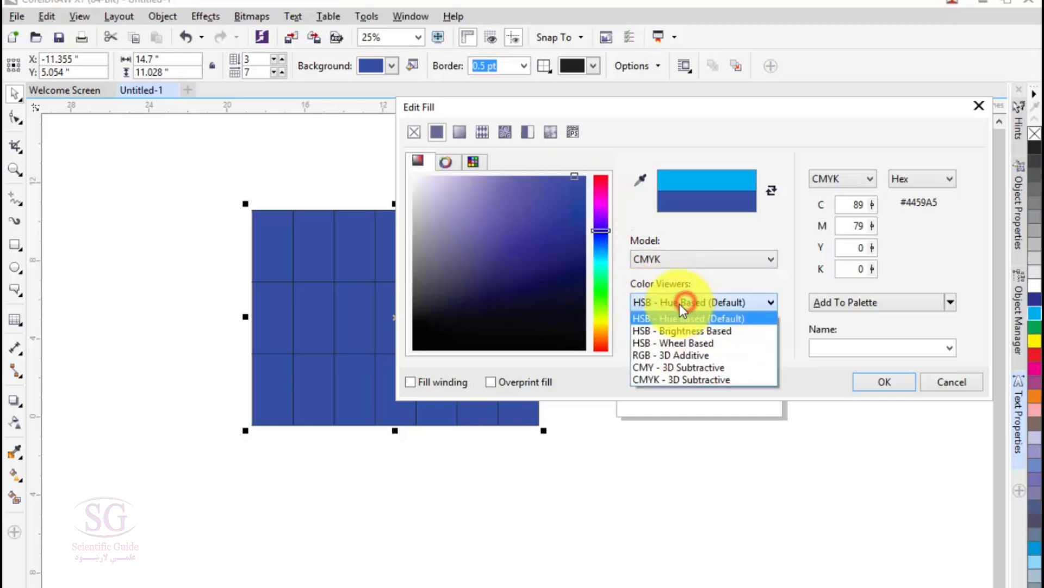
{"action": "left_click", "coordinate": [667, 342]}
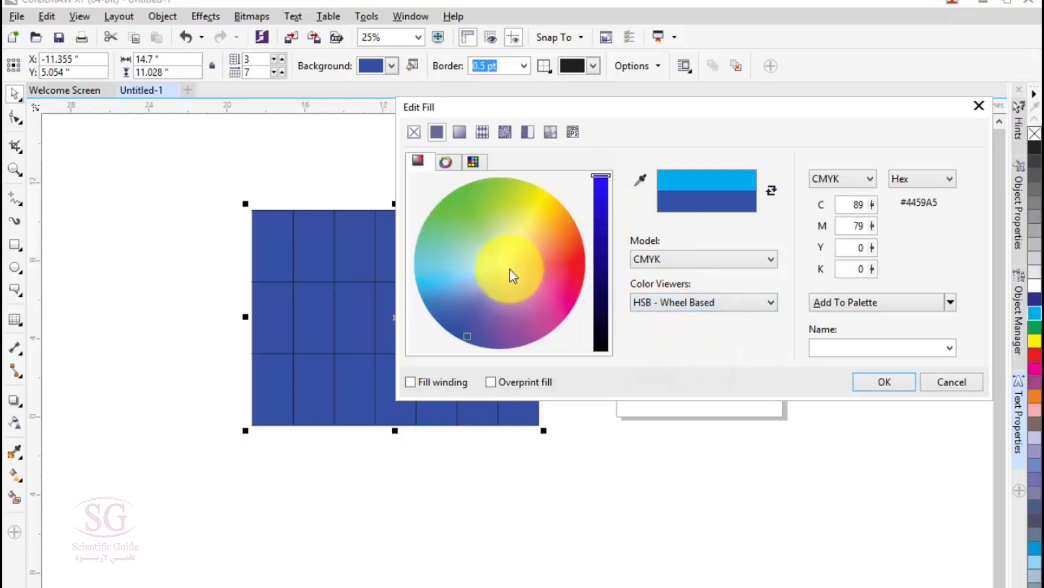
Step: Set the color viewer to RGB - 3D Additive and pick a medium blue table fill with C 84, M 49, Y 0, K 0
{"action": "left_click", "coordinate": [689, 305]}
{"action": "left_click", "coordinate": [682, 356]}
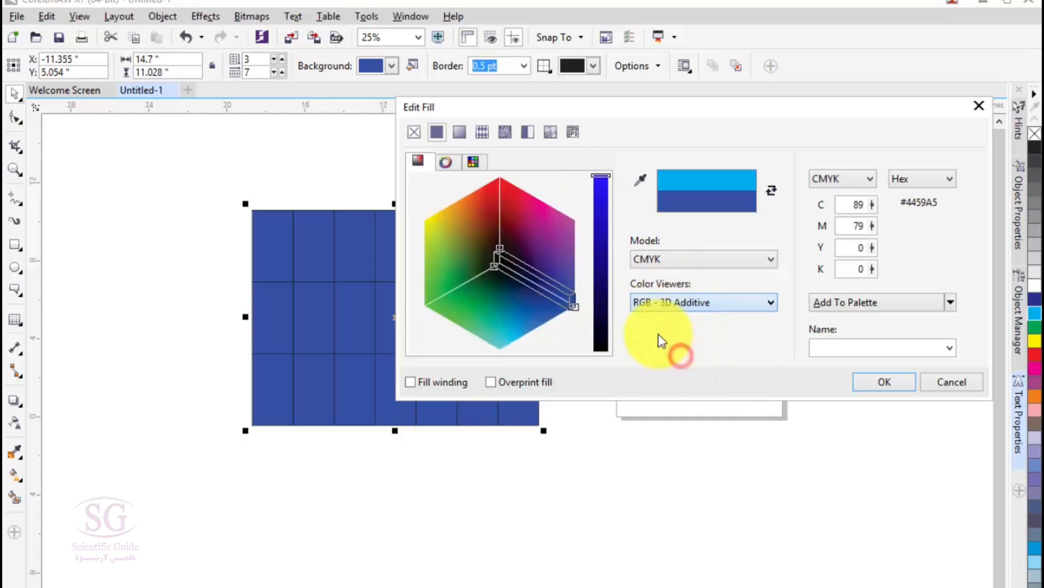
{"action": "left_click", "coordinate": [518, 277]}
{"action": "mouse_move", "coordinate": [488, 259]}
{"action": "left_mouse_down"}
{"action": "mouse_move", "coordinate": [529, 231]}
{"action": "mouse_move", "coordinate": [481, 235]}
{"action": "mouse_move", "coordinate": [525, 322]}
{"action": "left_mouse_up"}
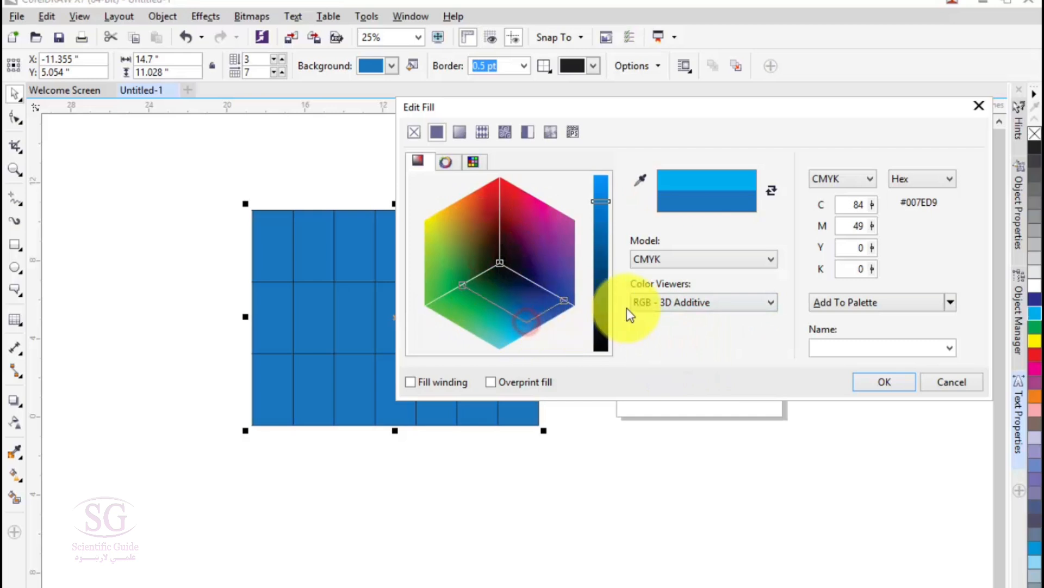
Step: Try the CMYK - 3D Subtractive color viewer, finishing with HSB - Hue Based (Default) as the viewer
{"action": "left_click", "coordinate": [640, 302]}
{"action": "left_click", "coordinate": [650, 375]}
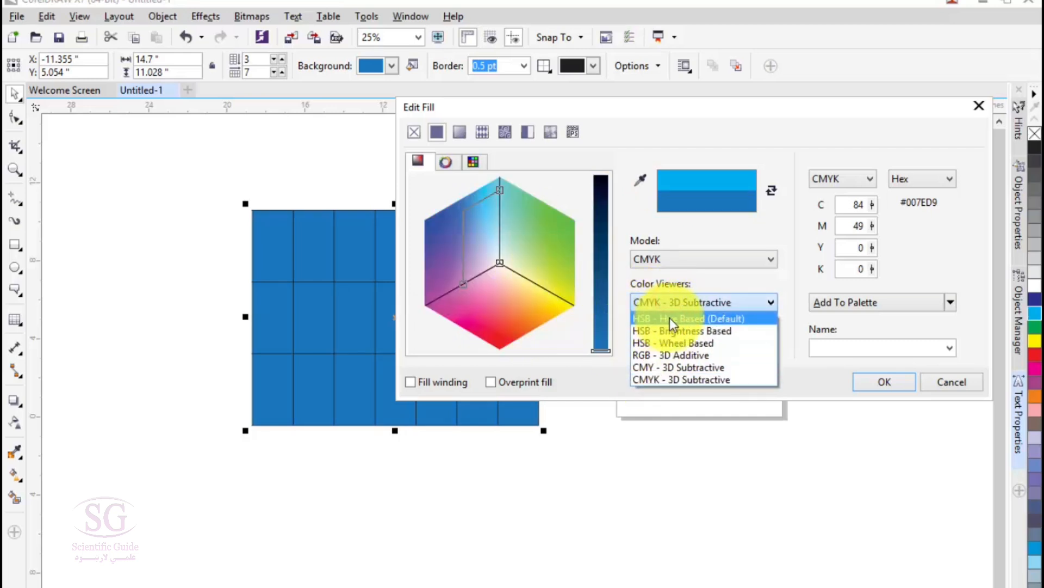
{"action": "left_click", "coordinate": [671, 319]}
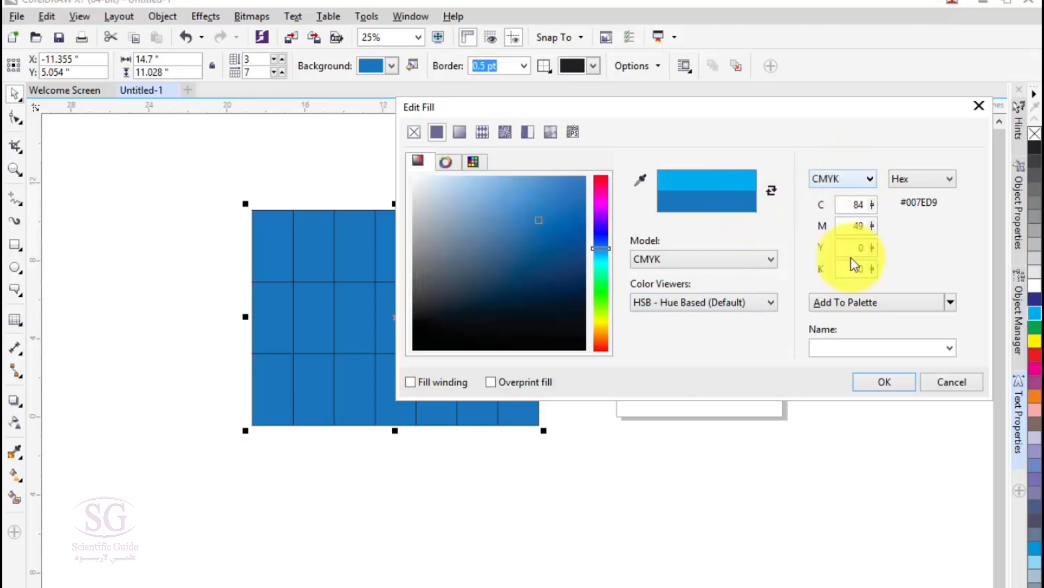
Step: Set the table fill's color values to C 50, M 10, Y 60 and K 1
{"action": "double_click", "coordinate": [854, 205]}
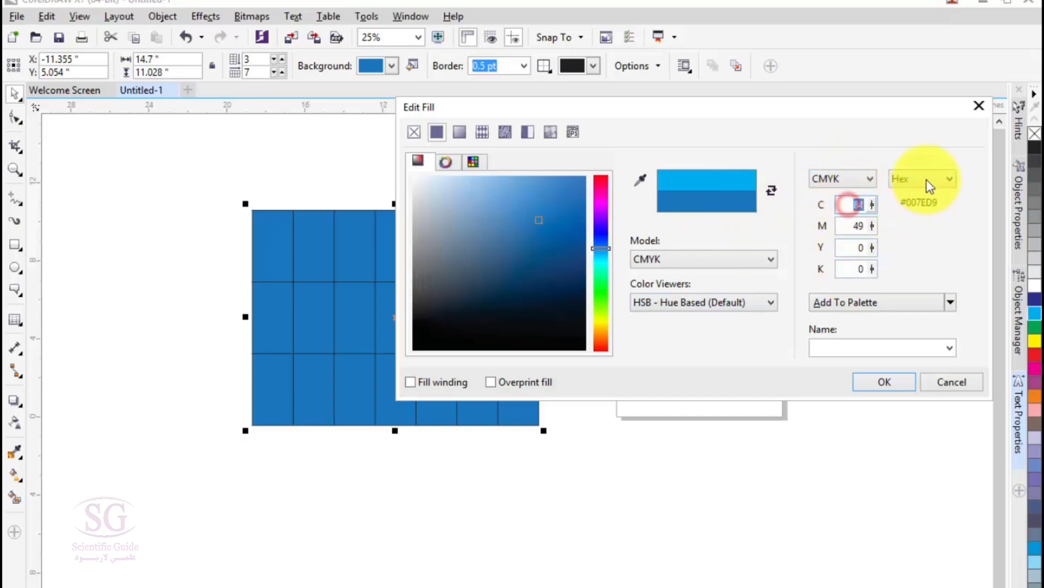
{"action": "type", "text": "50"}
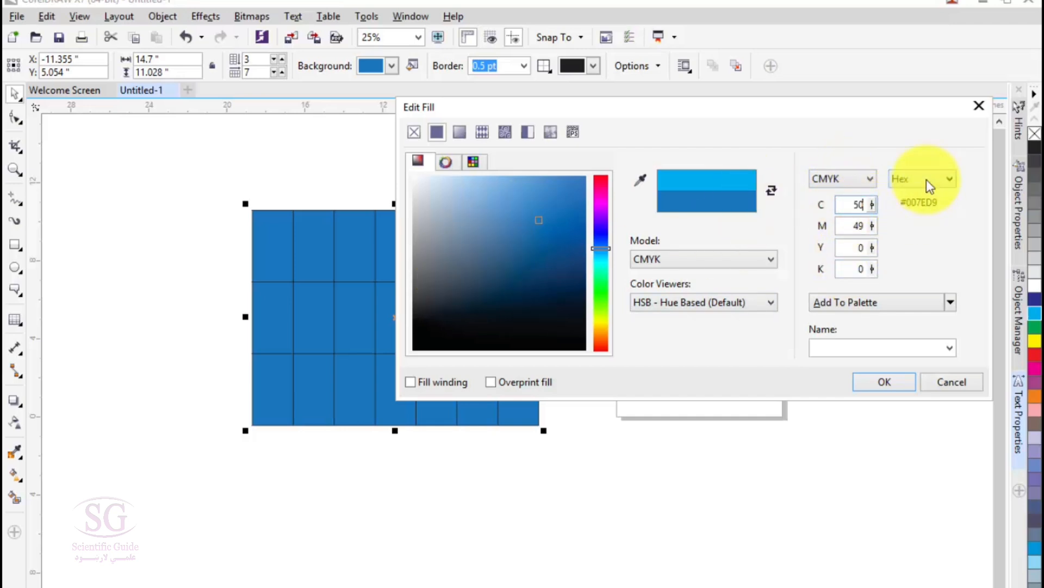
{"action": "double_click", "coordinate": [854, 226]}
{"action": "type", "text": "10"}
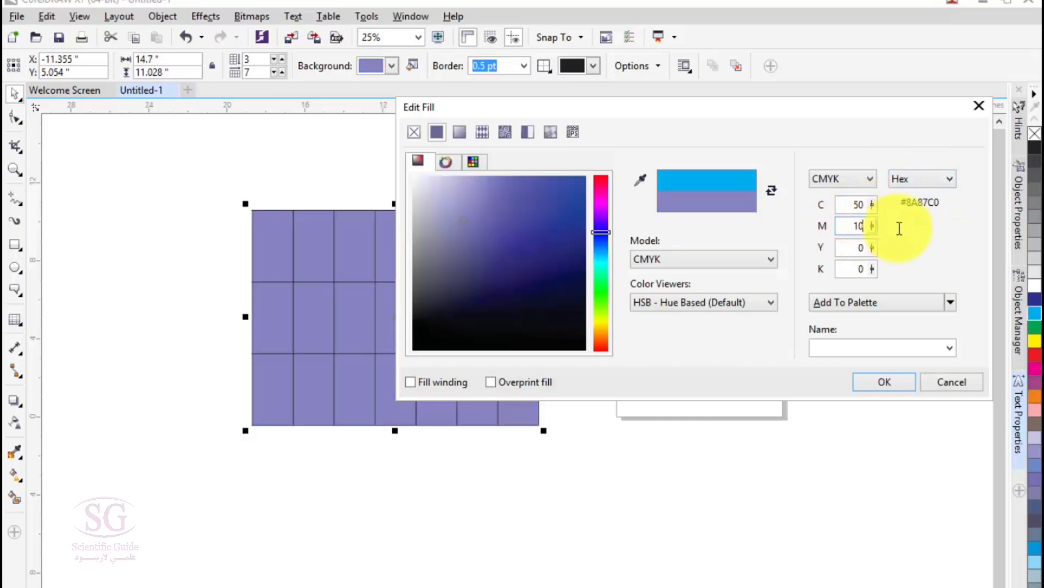
{"action": "double_click", "coordinate": [846, 247]}
{"action": "type", "text": "60"}
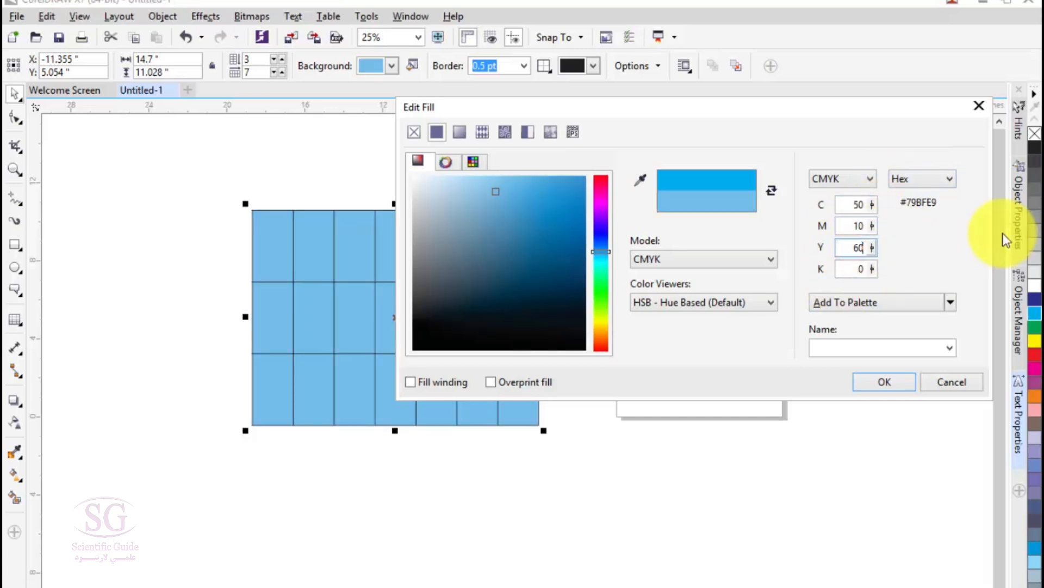
{"action": "double_click", "coordinate": [866, 266]}
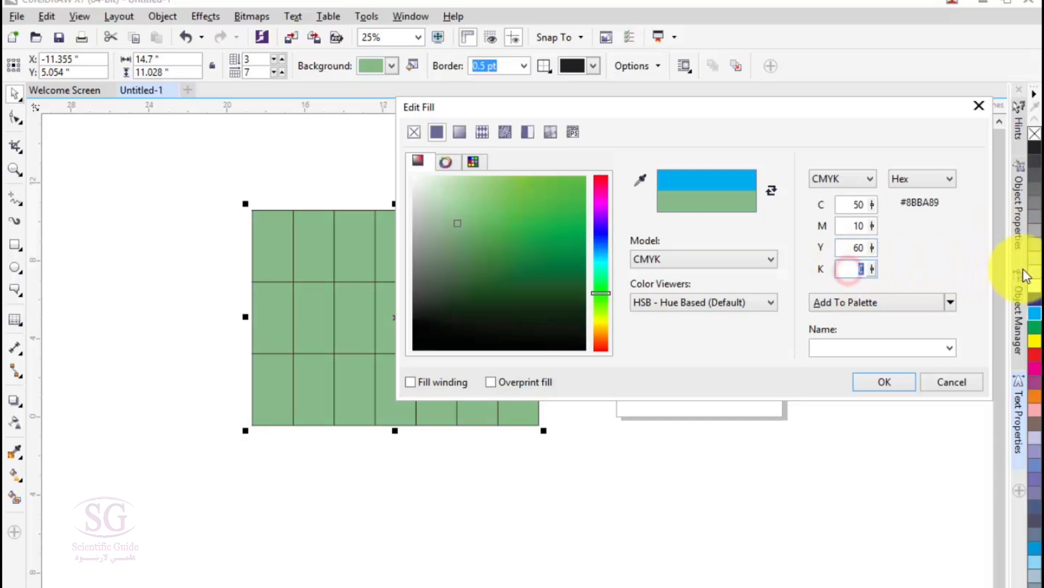
{"action": "type", "text": "1"}
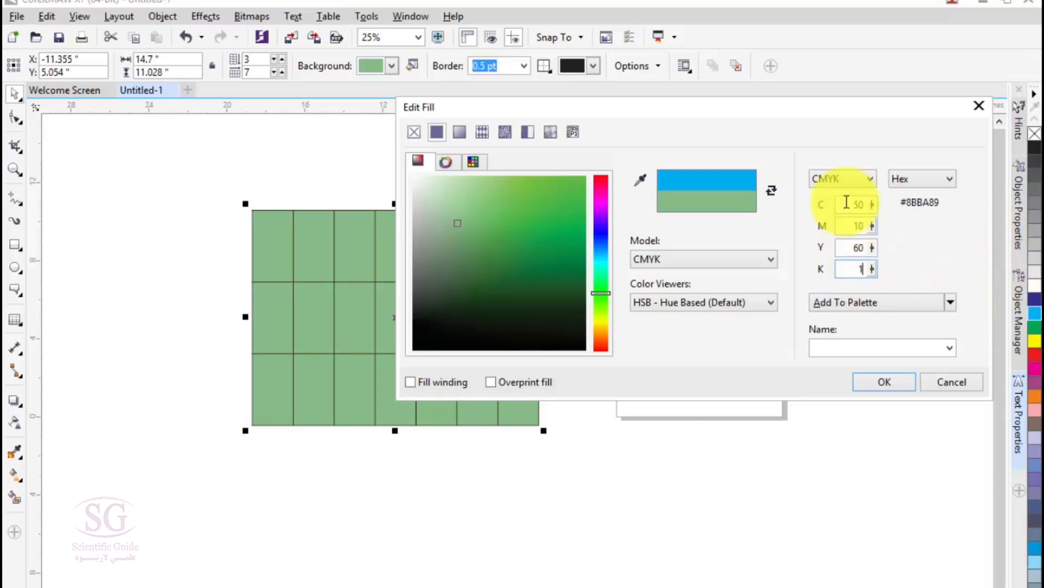
Step: View the available formats for the secondary color value read-out and keep it on Hex
{"action": "left_click", "coordinate": [906, 176]}
{"action": "left_click", "coordinate": [906, 178]}
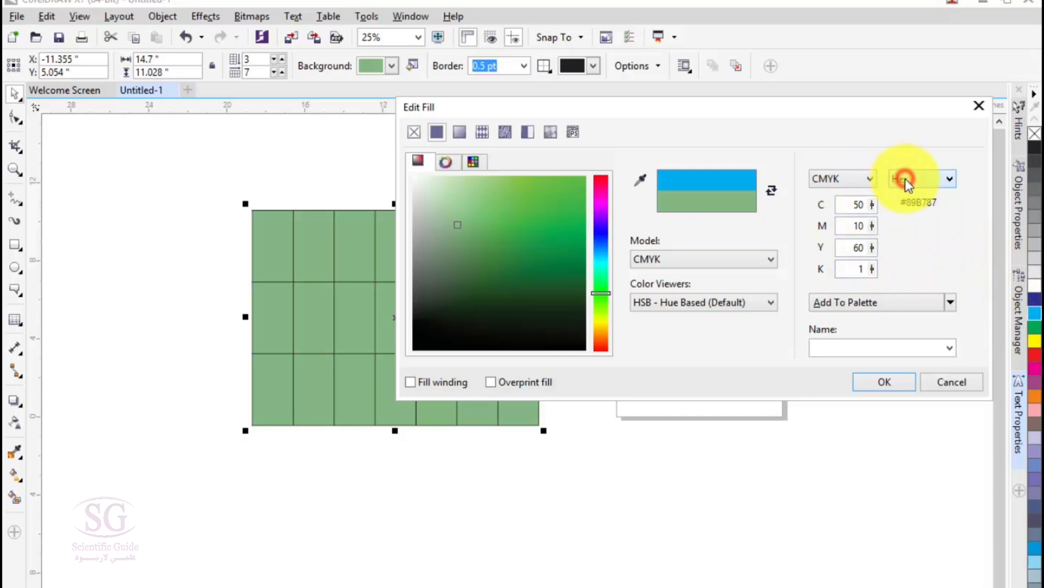
{"action": "left_click", "coordinate": [925, 184]}
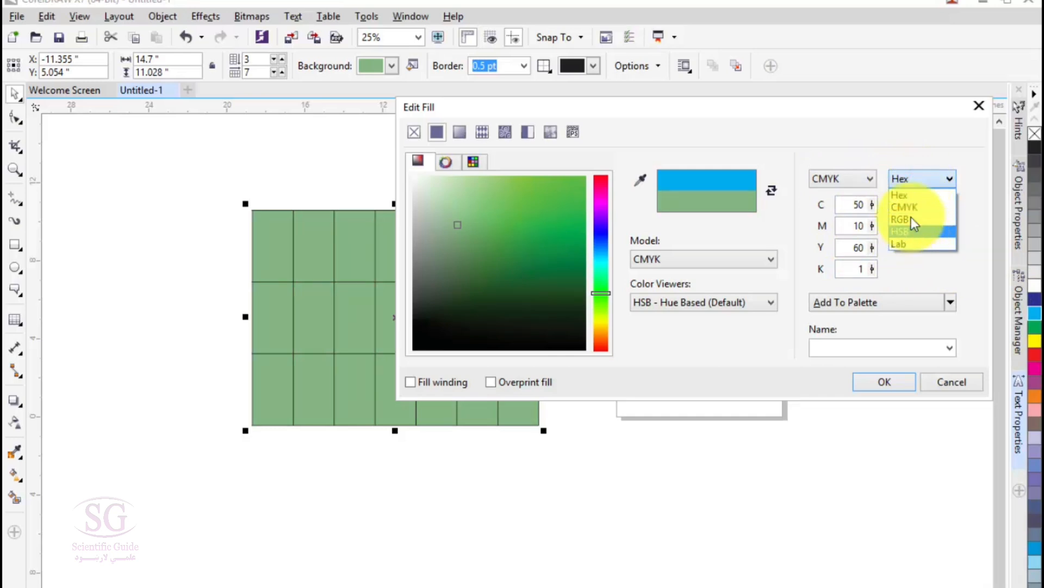
{"action": "left_click", "coordinate": [899, 194]}
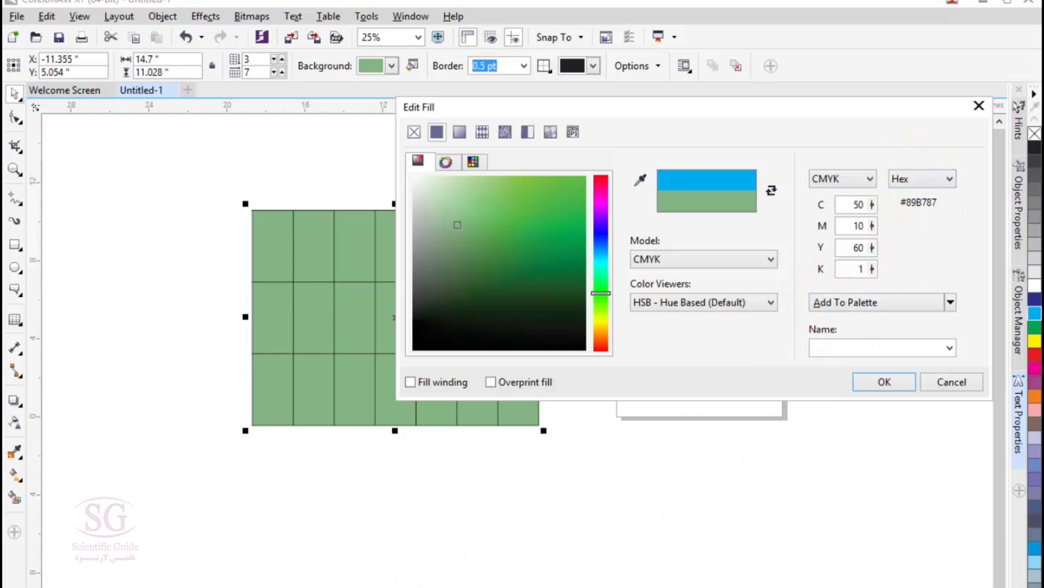
Step: Shift the table fill's hue to cyan-blue and pick a brighter, more saturated shade in the color viewer
{"action": "left_click_drag", "start_coordinate": [604, 278], "coordinate": [605, 257]}
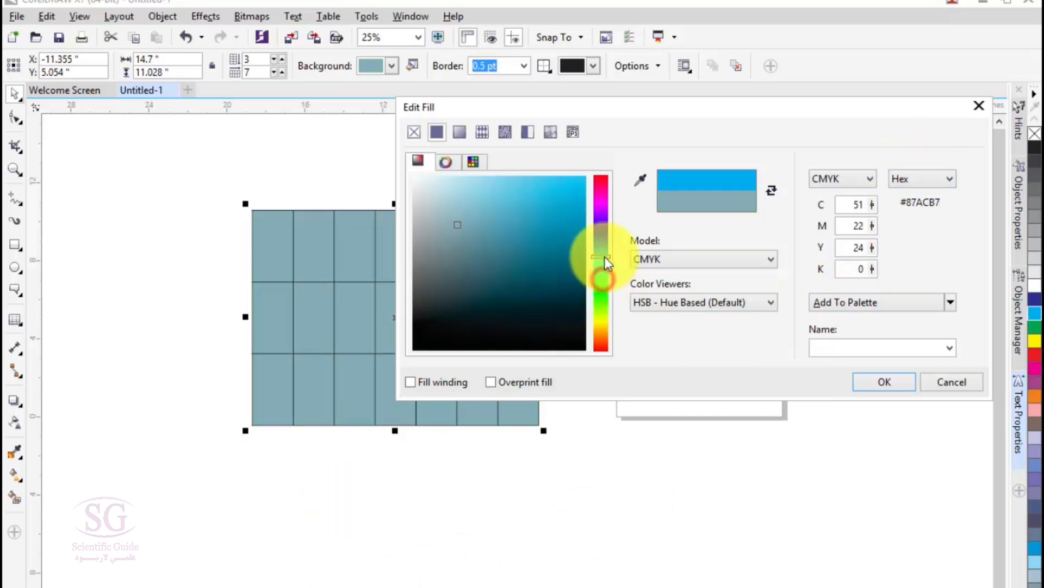
{"action": "left_click_drag", "start_coordinate": [567, 212], "coordinate": [580, 177]}
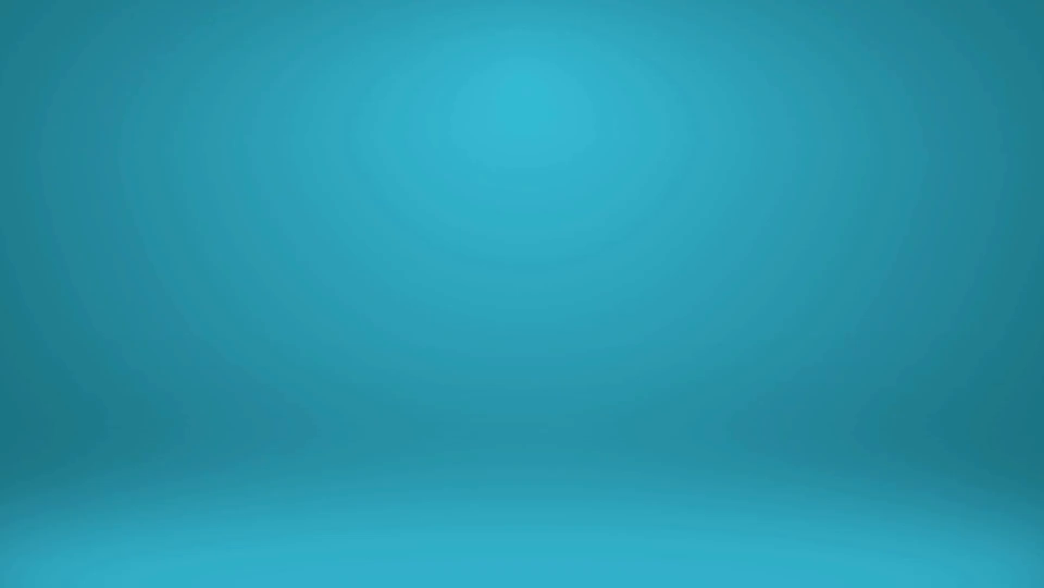